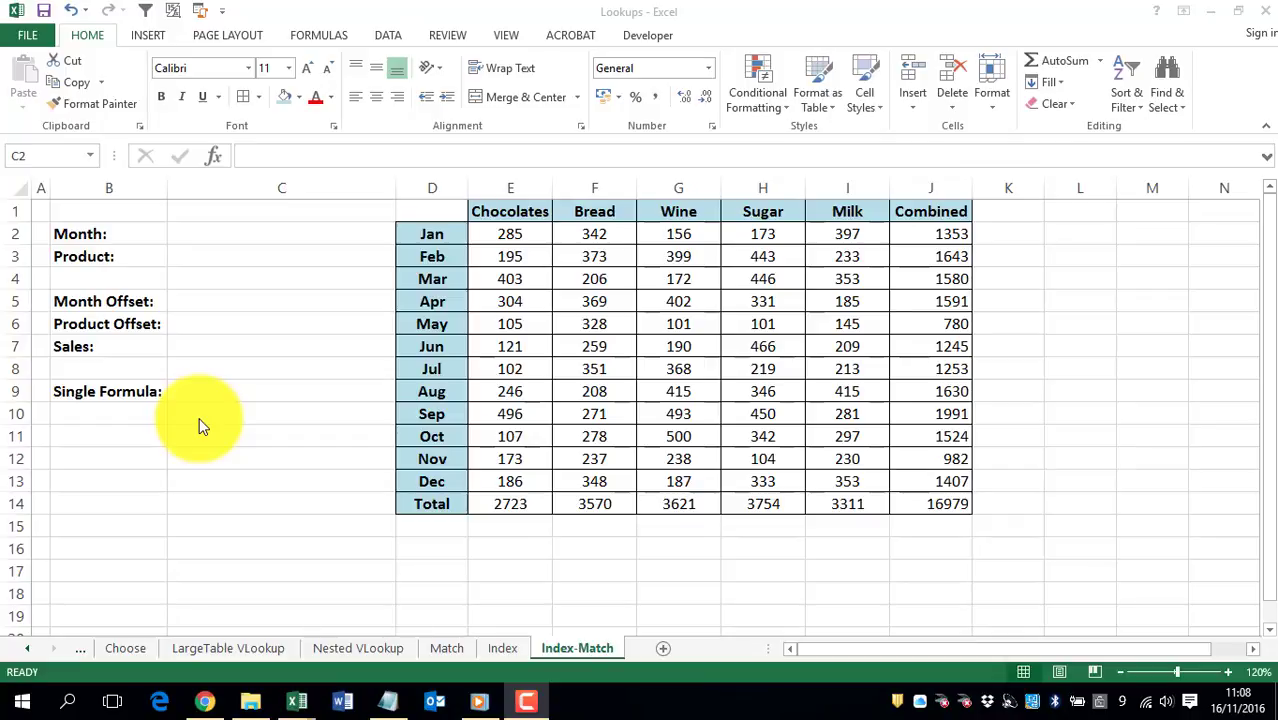
{"action": "left_click", "coordinate": [264, 229]}
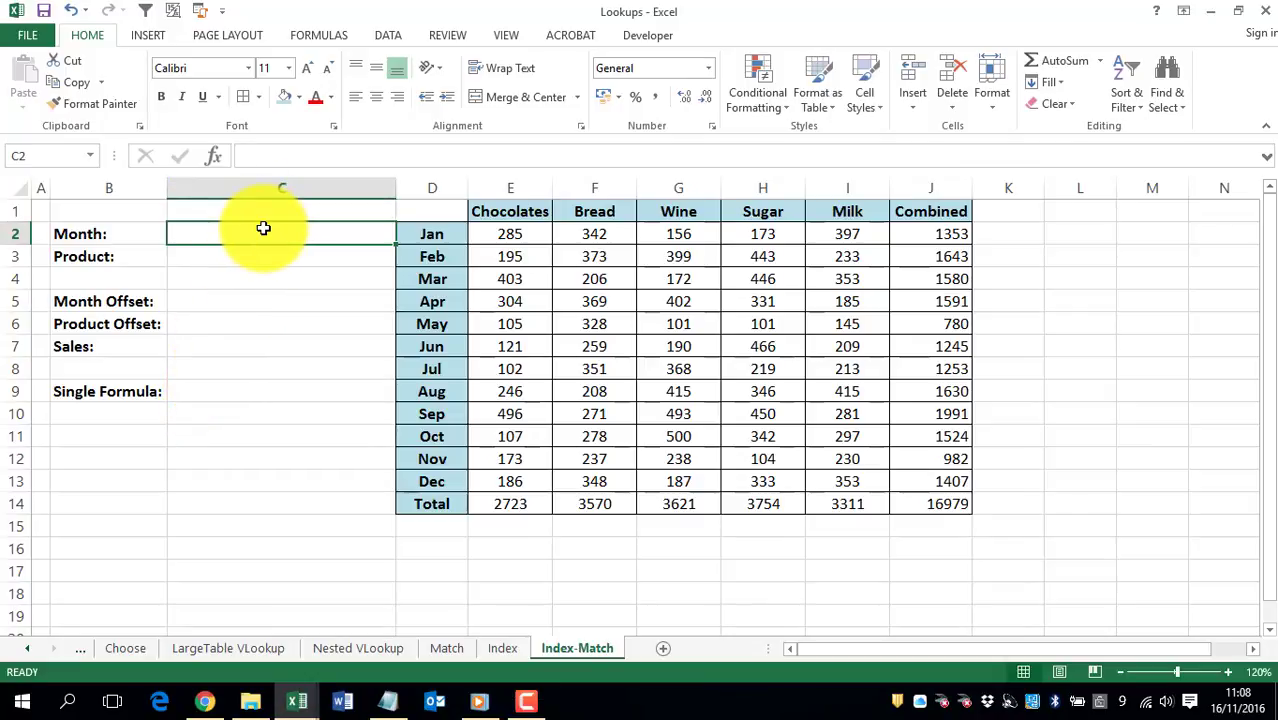
{"action": "left_click", "coordinate": [264, 252]}
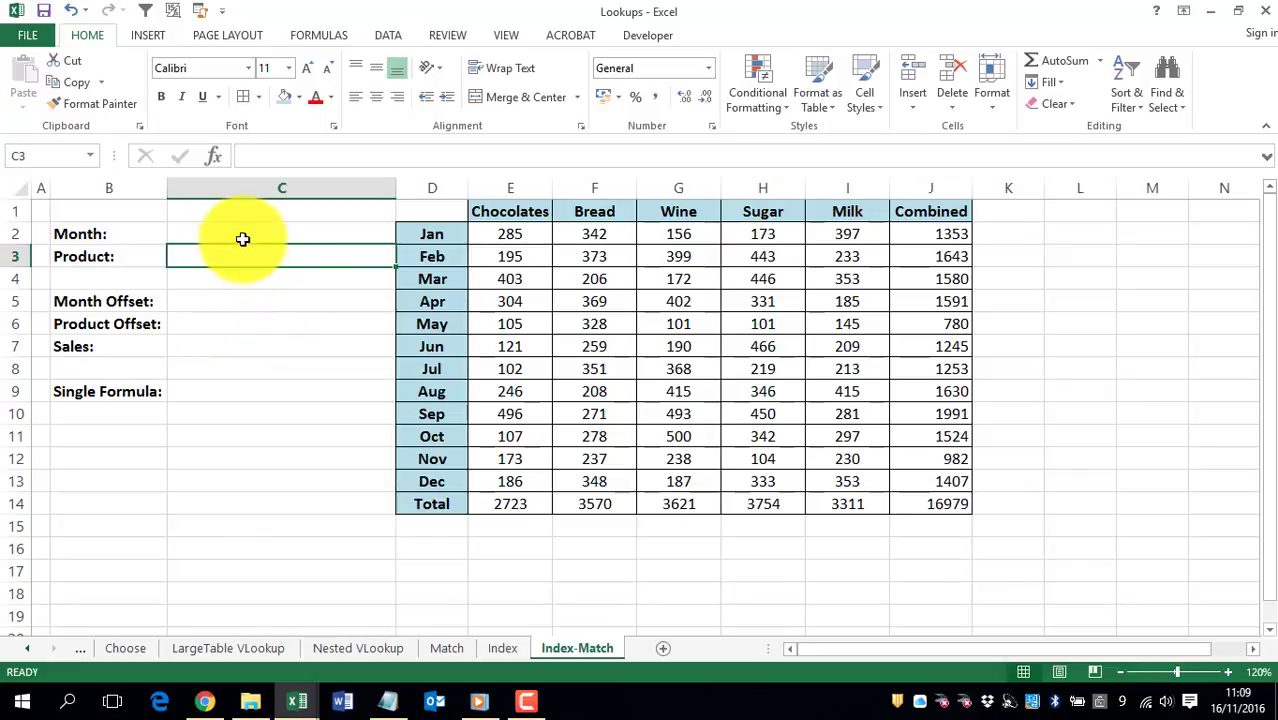
{"action": "left_click", "coordinate": [242, 230]}
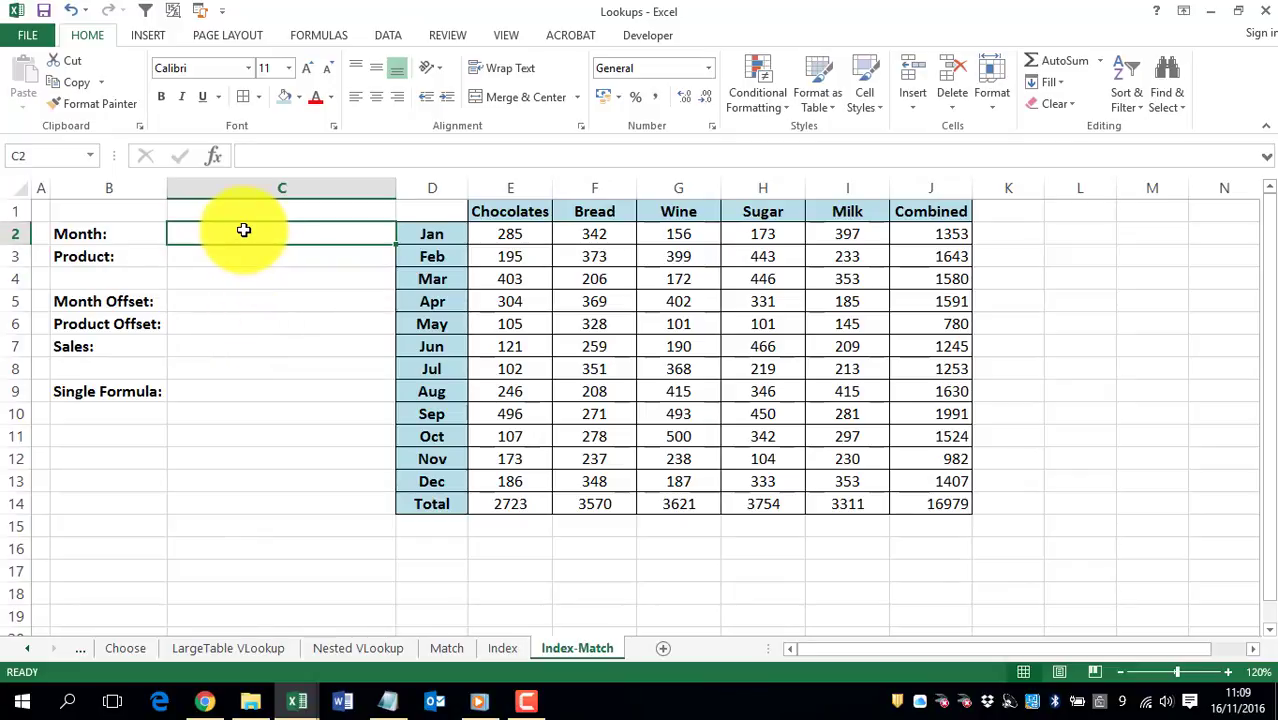
{"action": "left_click", "coordinate": [249, 254]}
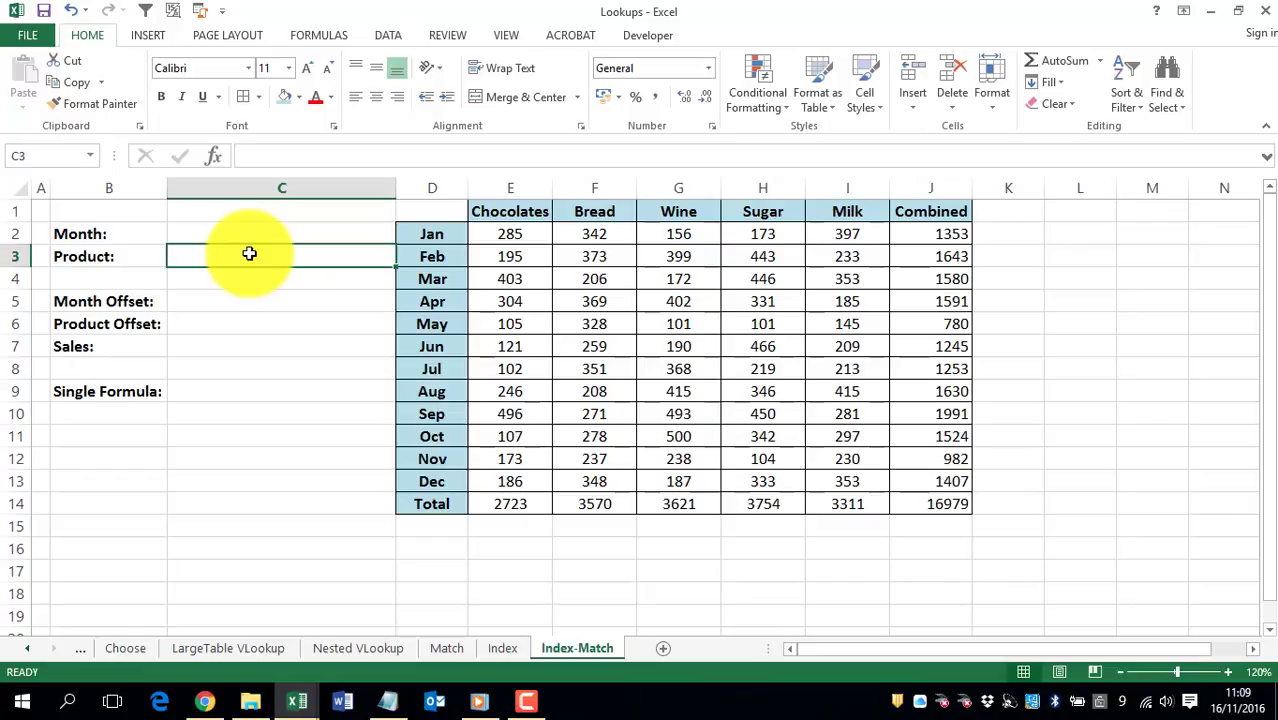
- Add list data validation to the Month cell C2, using the month labels and Total in D2:D14 as source
{"action": "left_click", "coordinate": [269, 233]}
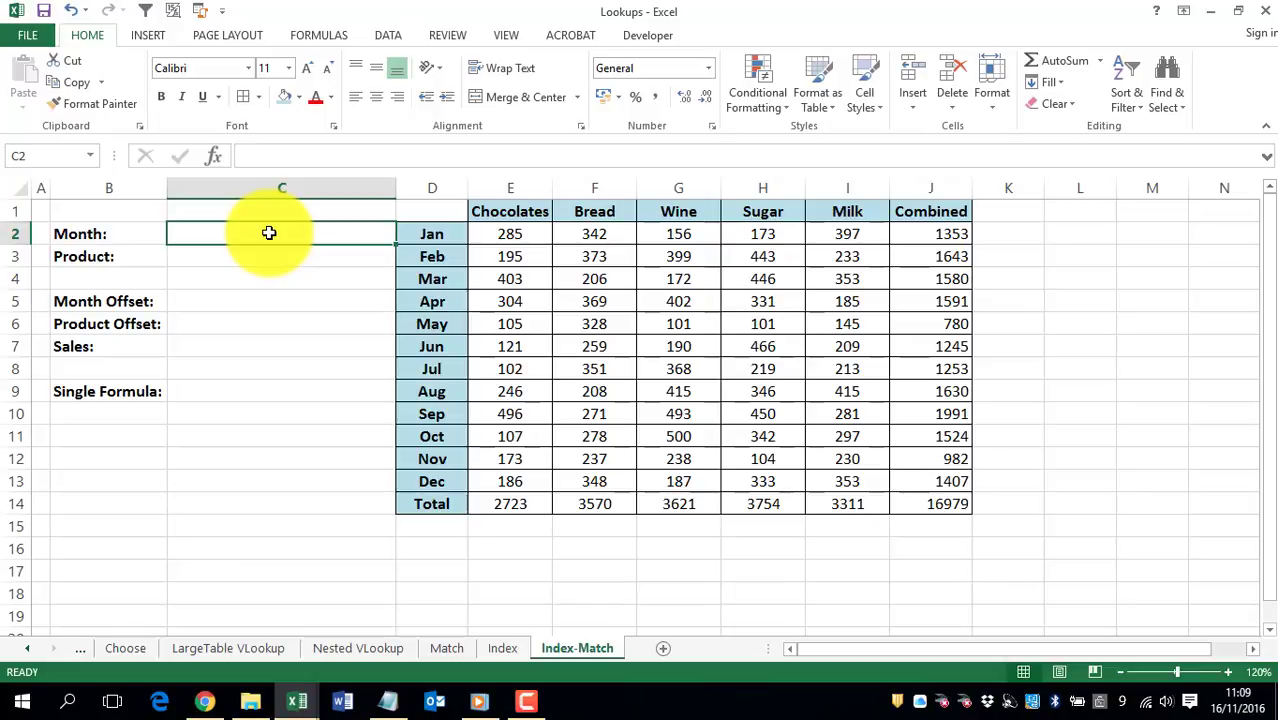
{"action": "left_click", "coordinate": [390, 36]}
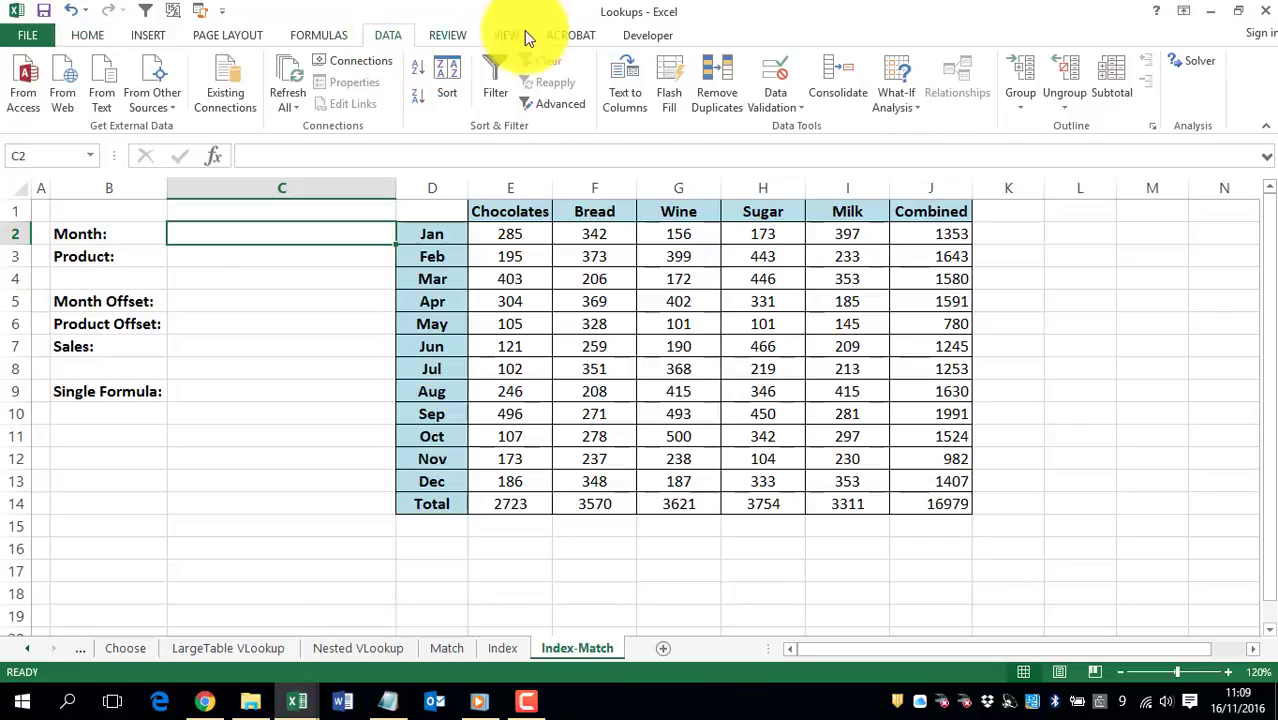
{"action": "left_click", "coordinate": [798, 80]}
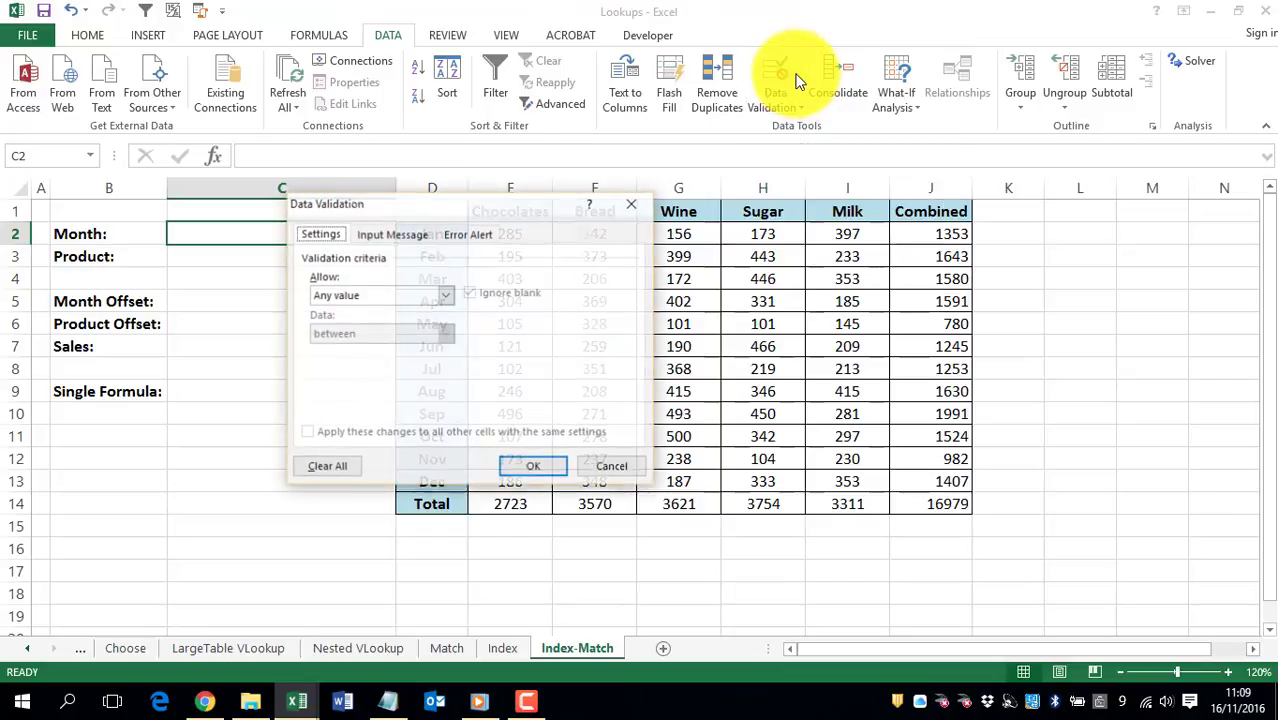
{"action": "left_click_drag", "start_coordinate": [428, 206], "coordinate": [657, 180]}
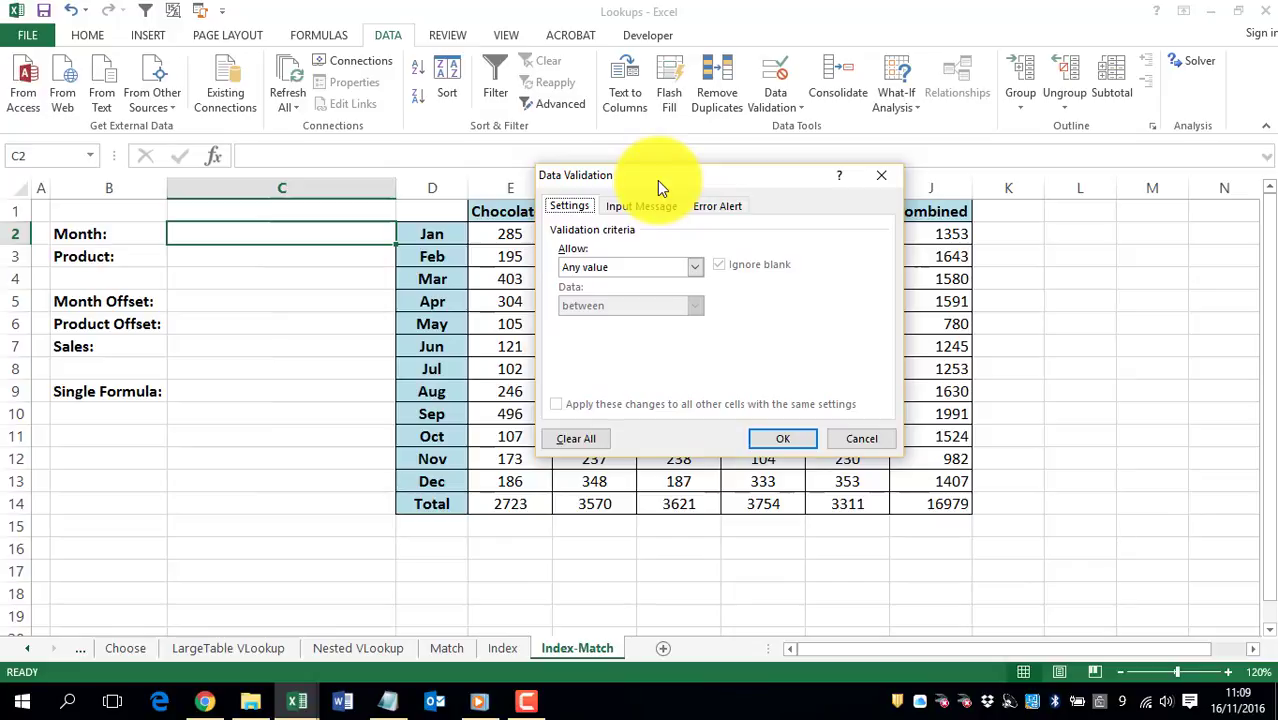
{"action": "left_click", "coordinate": [696, 267]}
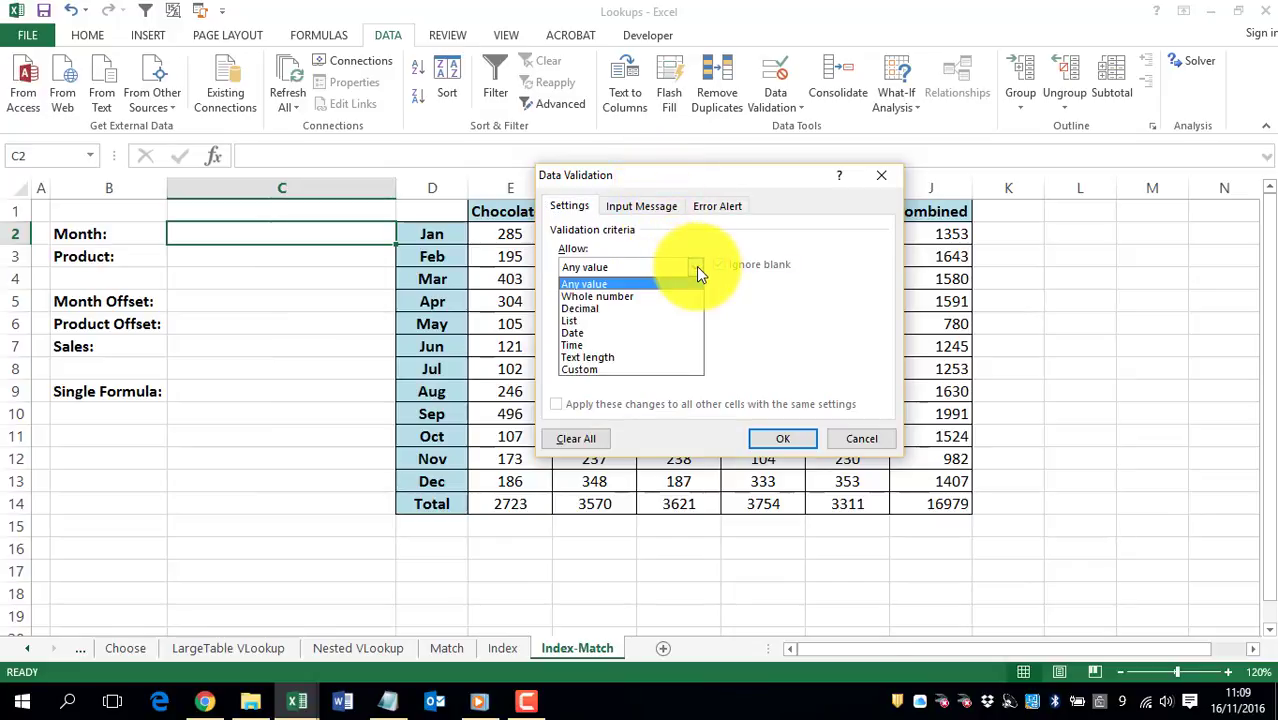
{"action": "left_click", "coordinate": [603, 320]}
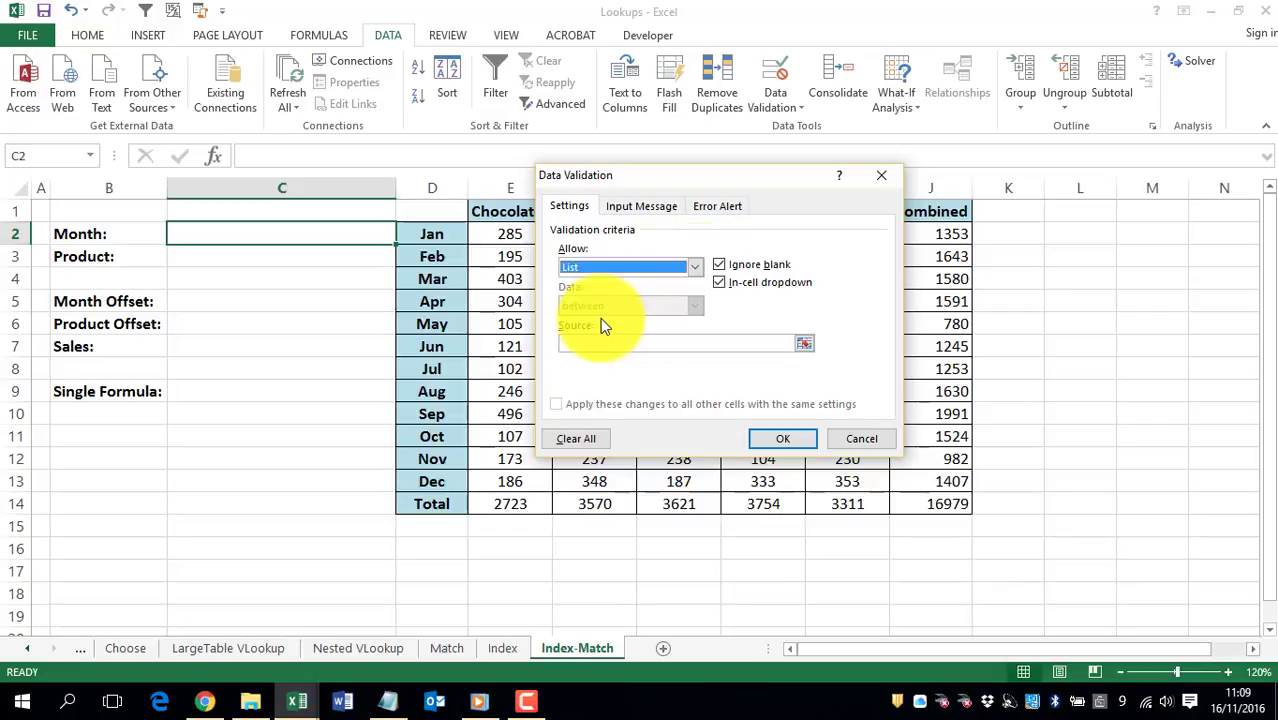
{"action": "left_click", "coordinate": [580, 344]}
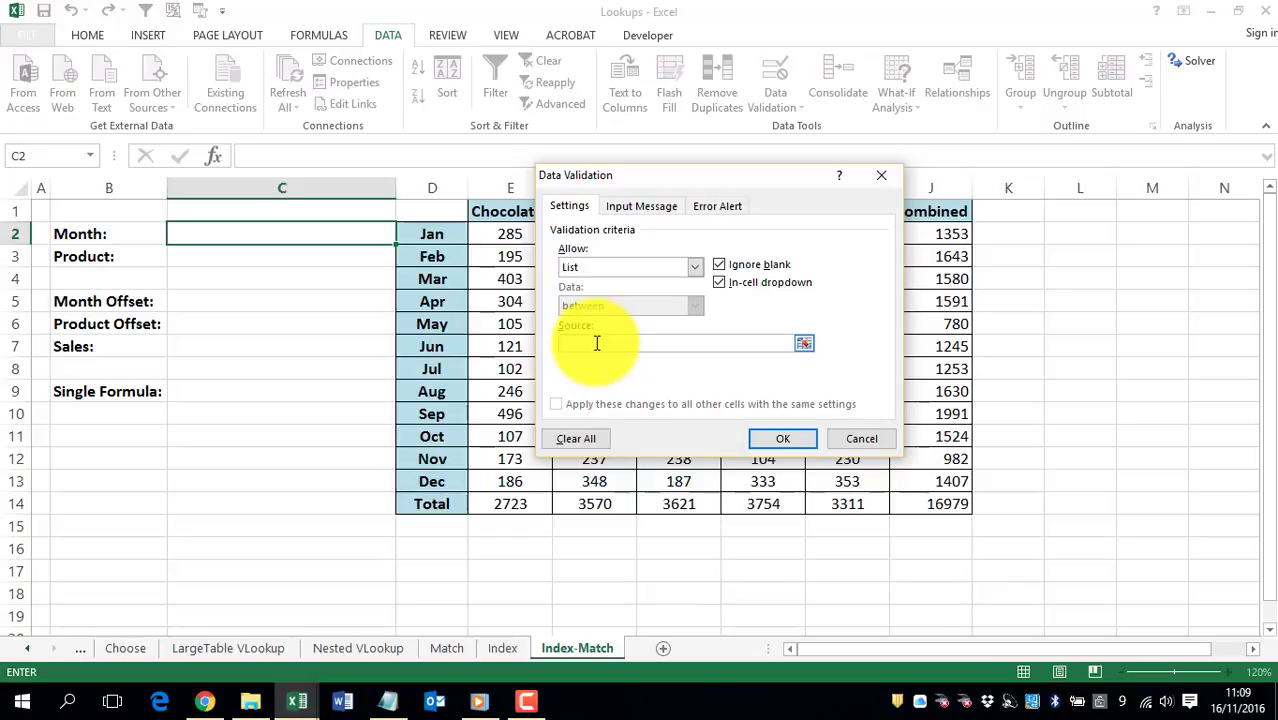
{"action": "left_click_drag", "start_coordinate": [430, 232], "coordinate": [442, 505]}
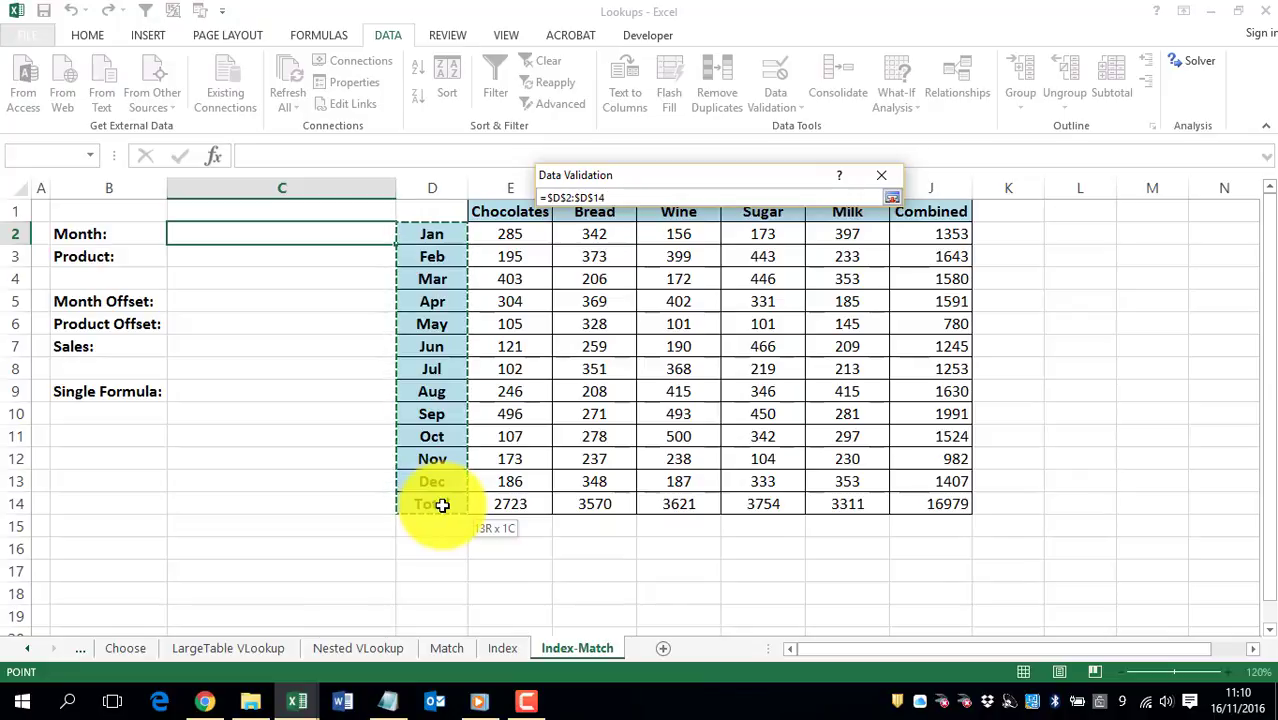
{"action": "left_click_drag", "start_coordinate": [442, 505], "coordinate": [442, 505]}
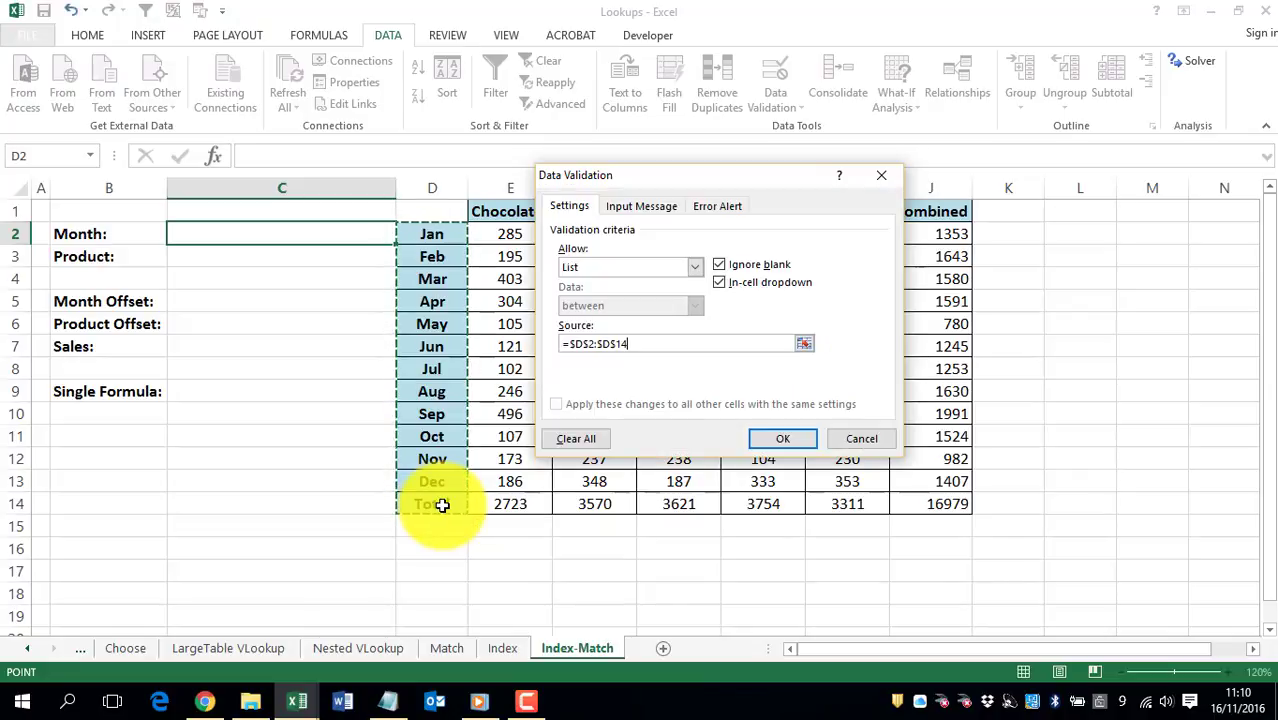
{"action": "left_click", "coordinate": [783, 440]}
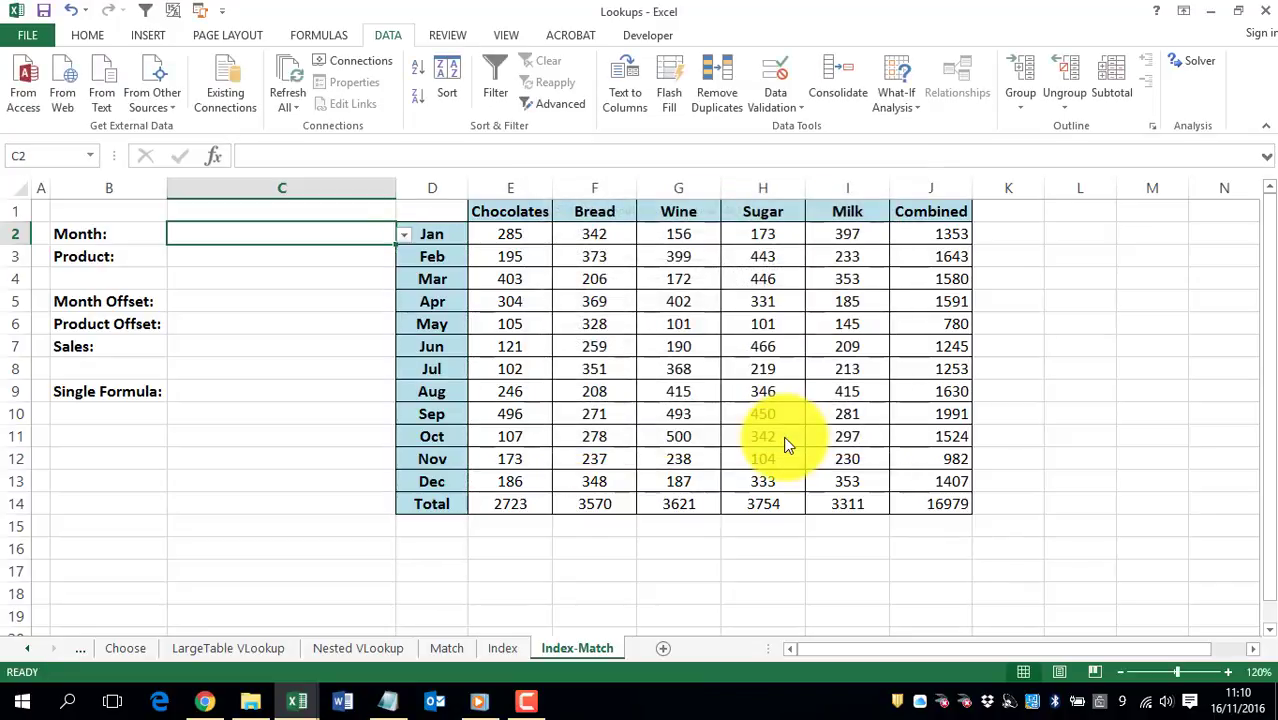
- Add list data validation to the Product cell C3, using the header labels in E1:J1 as source
{"action": "left_click", "coordinate": [288, 260]}
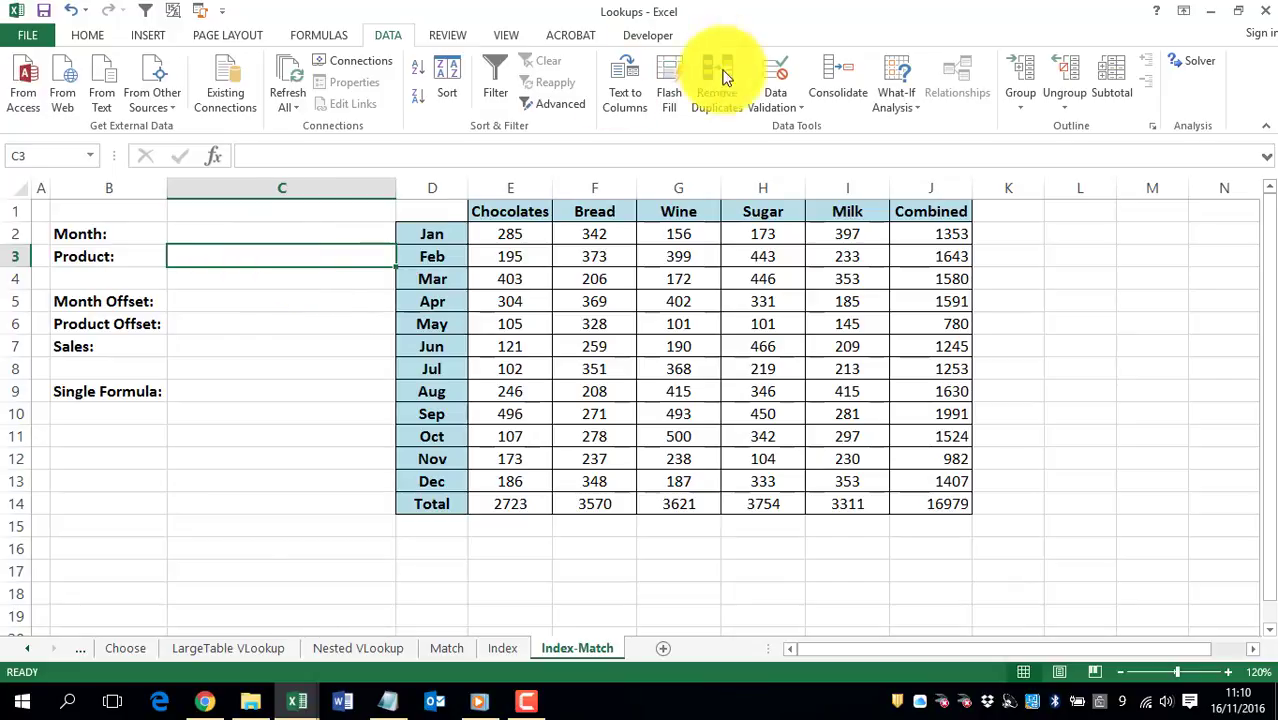
{"action": "left_click", "coordinate": [775, 72]}
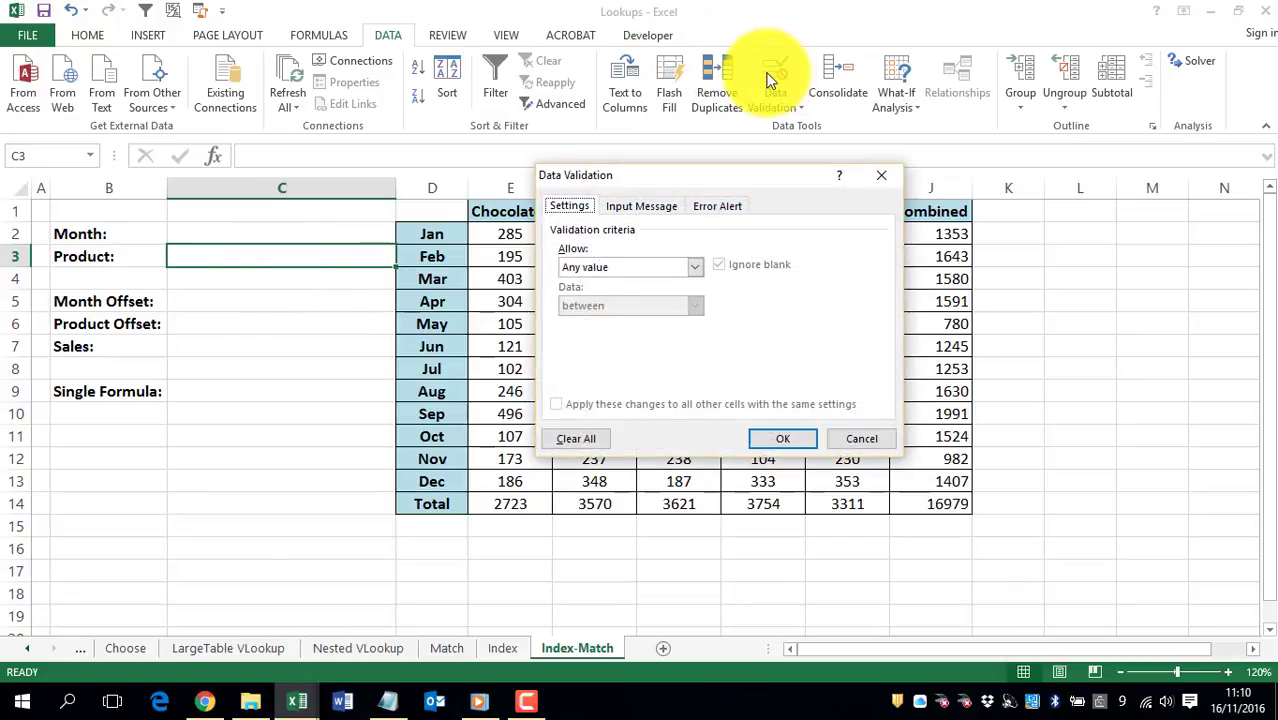
{"action": "left_click", "coordinate": [610, 266]}
{"action": "left_click", "coordinate": [604, 316]}
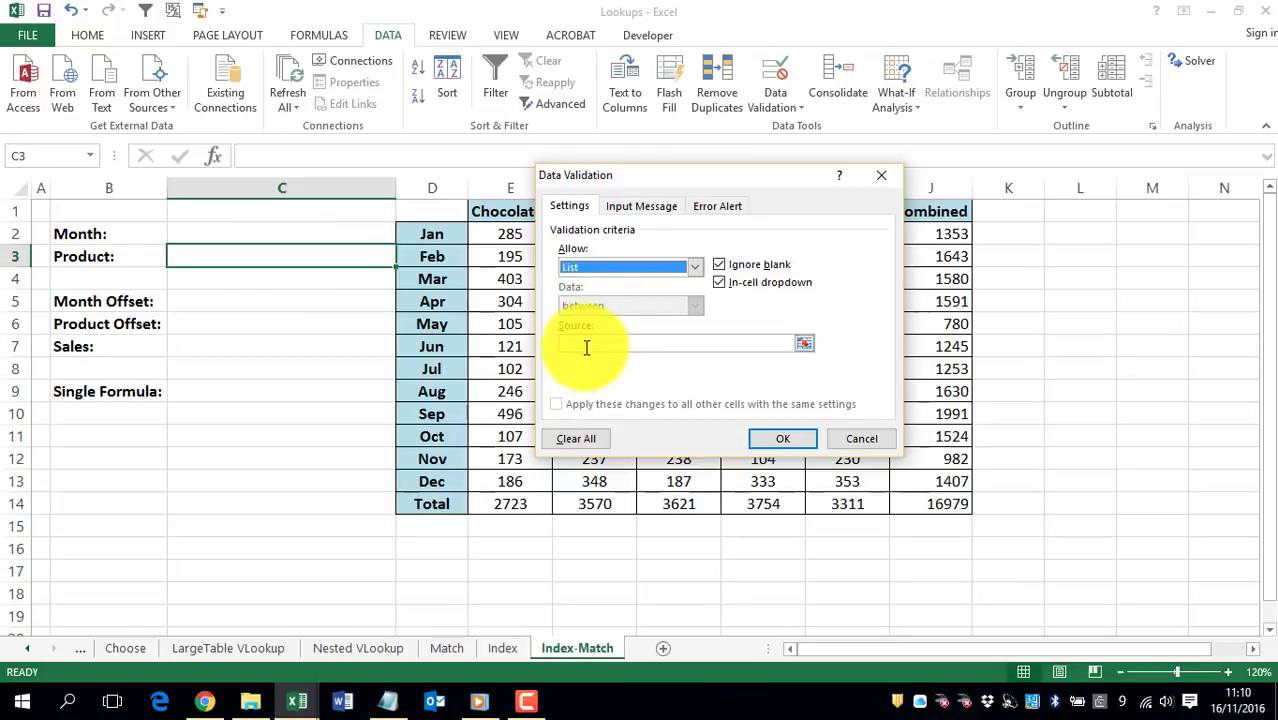
{"action": "left_click", "coordinate": [585, 343]}
{"action": "left_click_drag", "start_coordinate": [590, 175], "coordinate": [590, 347]}
{"action": "left_click_drag", "start_coordinate": [508, 214], "coordinate": [947, 214]}
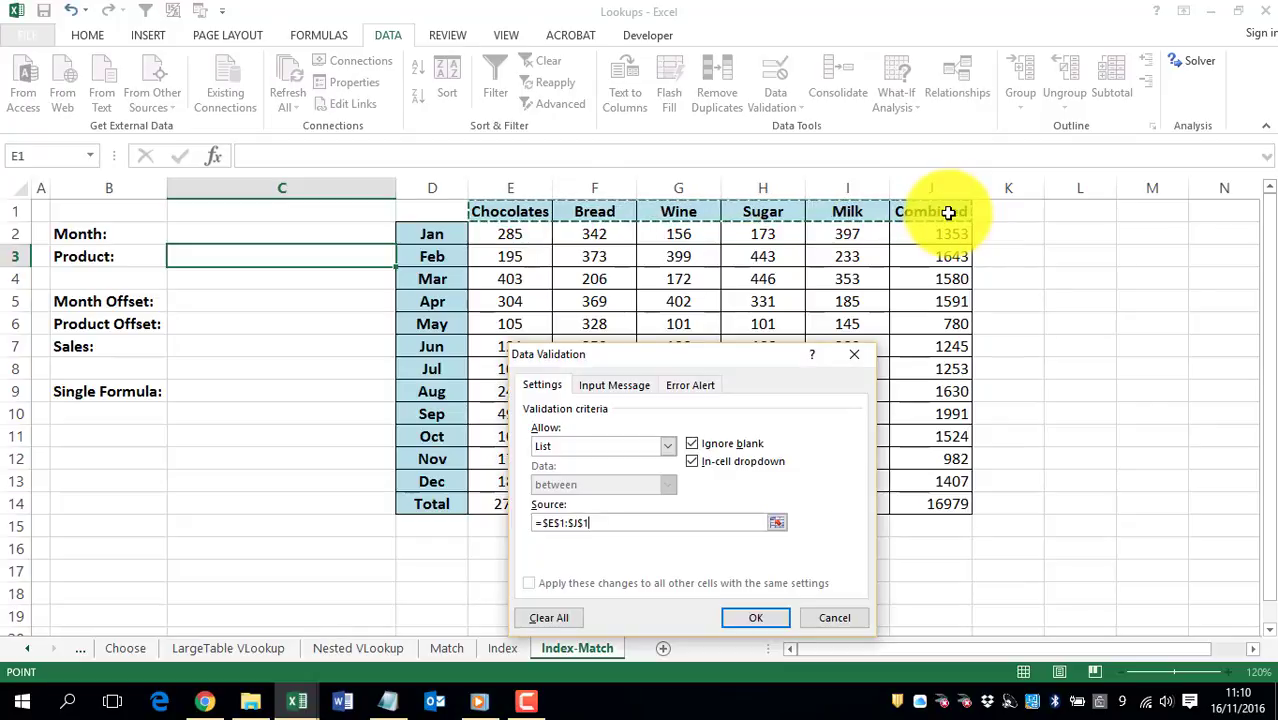
{"action": "left_click", "coordinate": [746, 614]}
- Choose Apr as the month in C2 and Sugar as the product in C3 from their dropdown lists
{"action": "left_click", "coordinate": [217, 233]}
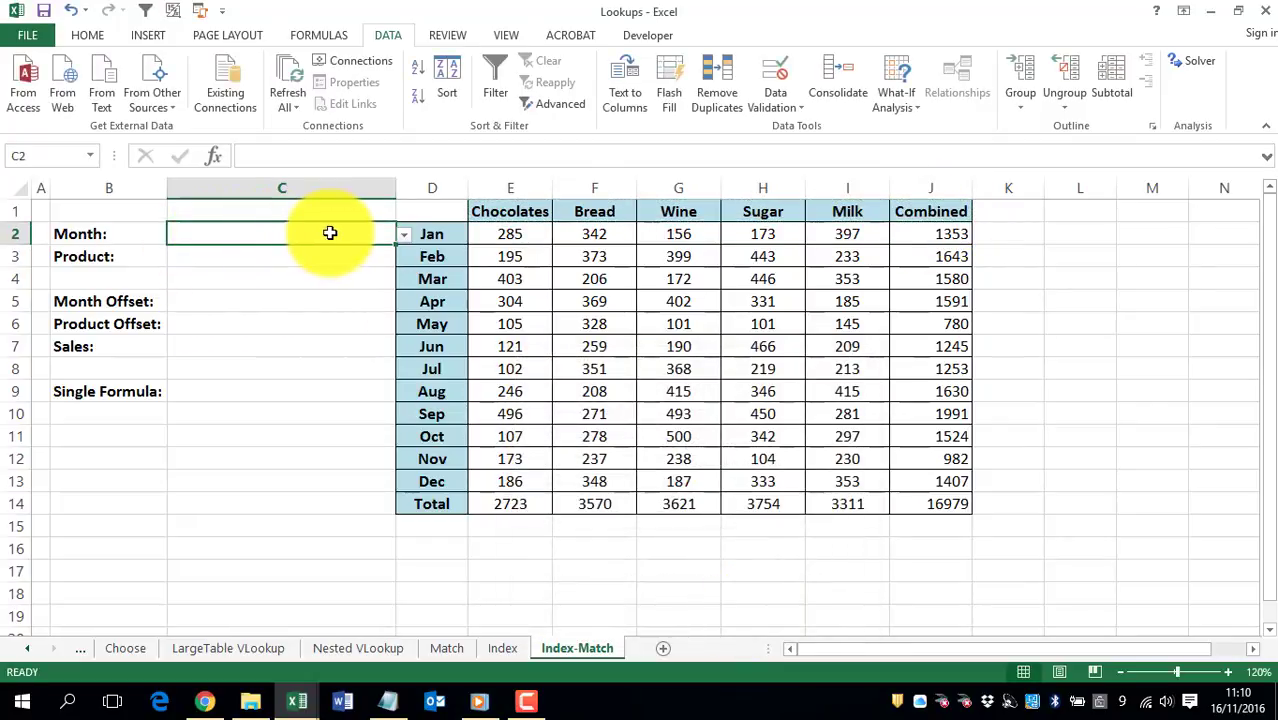
{"action": "left_click", "coordinate": [404, 235]}
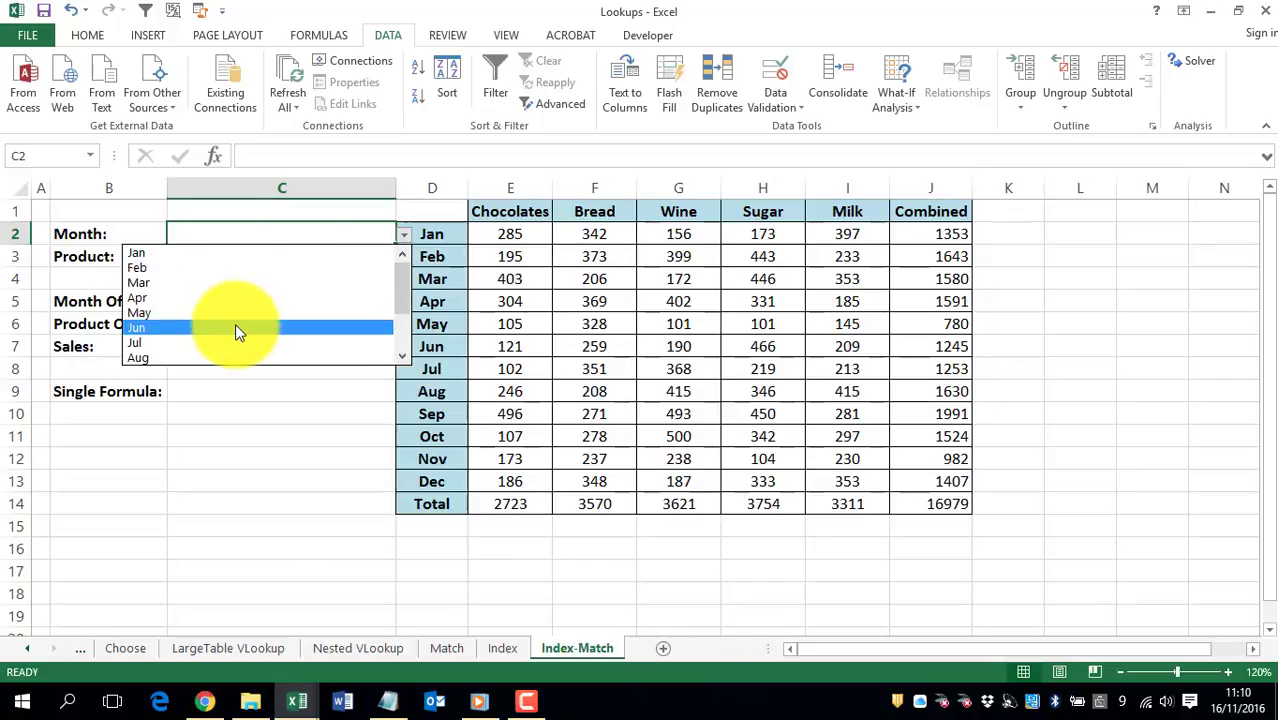
{"action": "left_click", "coordinate": [229, 296]}
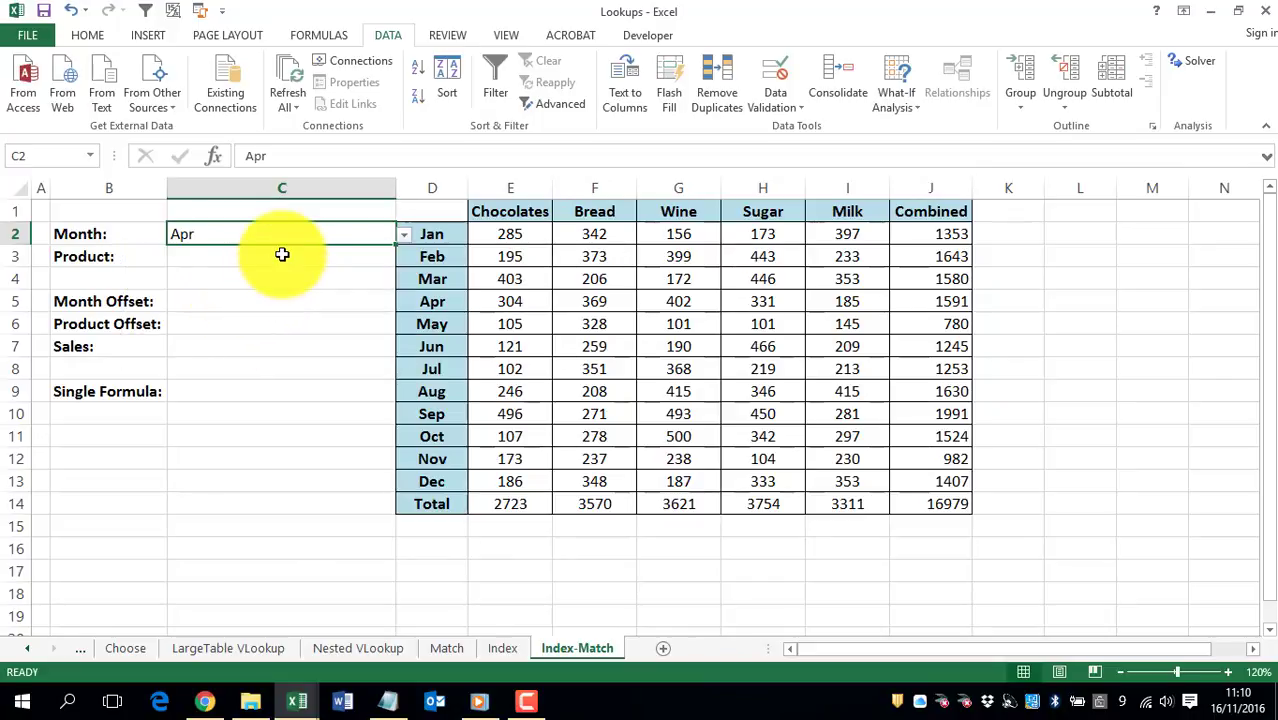
{"action": "left_click", "coordinate": [372, 257]}
{"action": "left_click", "coordinate": [401, 257]}
{"action": "left_click", "coordinate": [233, 313]}
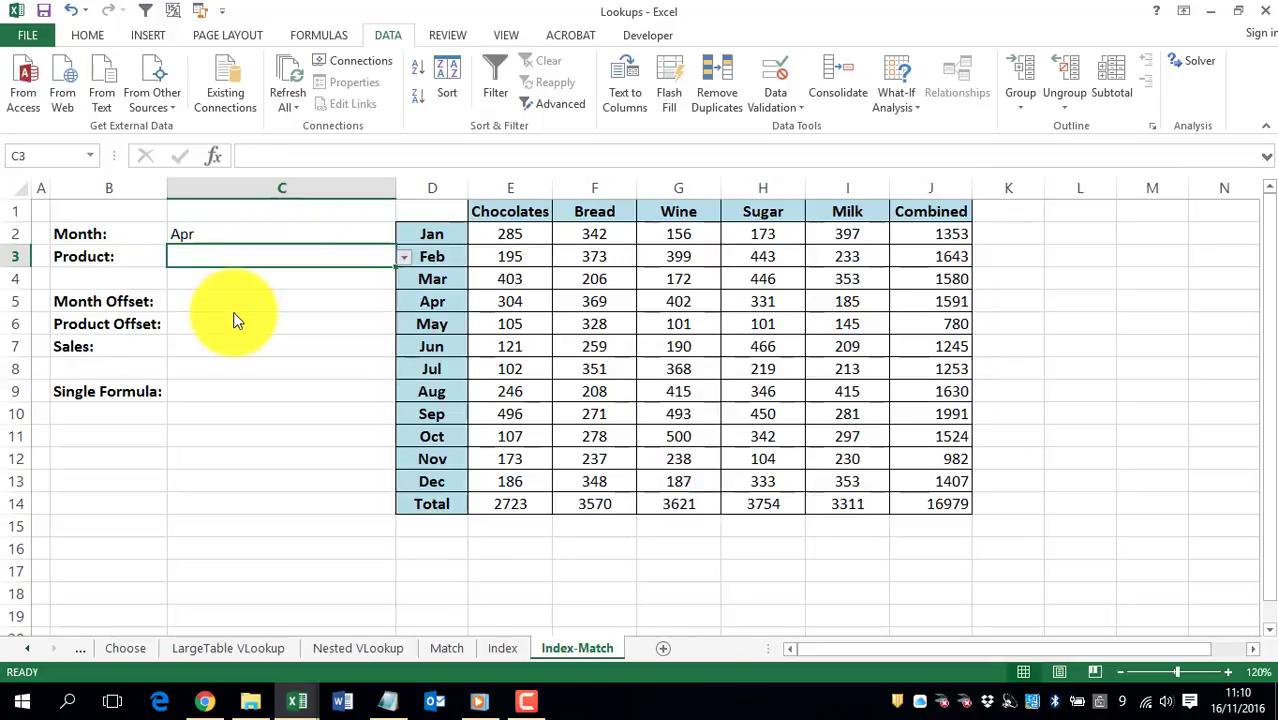
- Enter the exact-match formula =MATCH(C2,D2:D14,0) in the Month Offset cell C5
{"action": "left_click", "coordinate": [206, 300]}
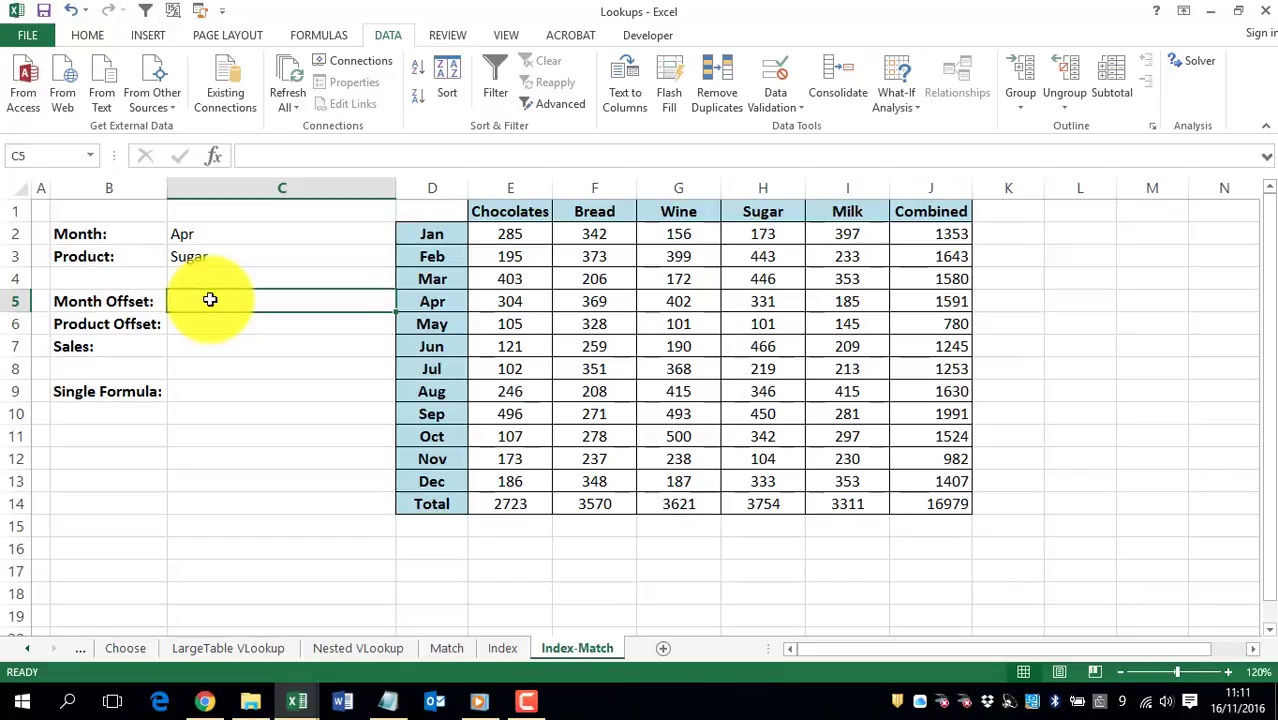
{"action": "type", "text": "=matc"}
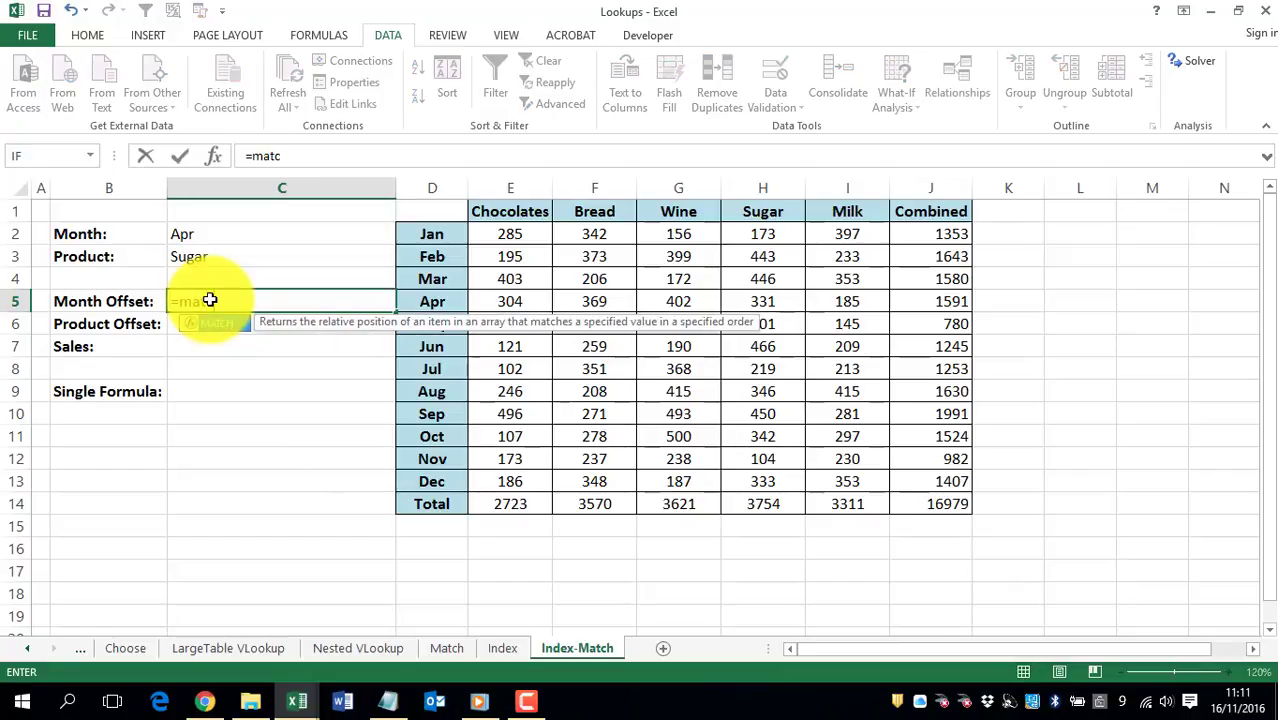
{"action": "key", "text": "Tab"}
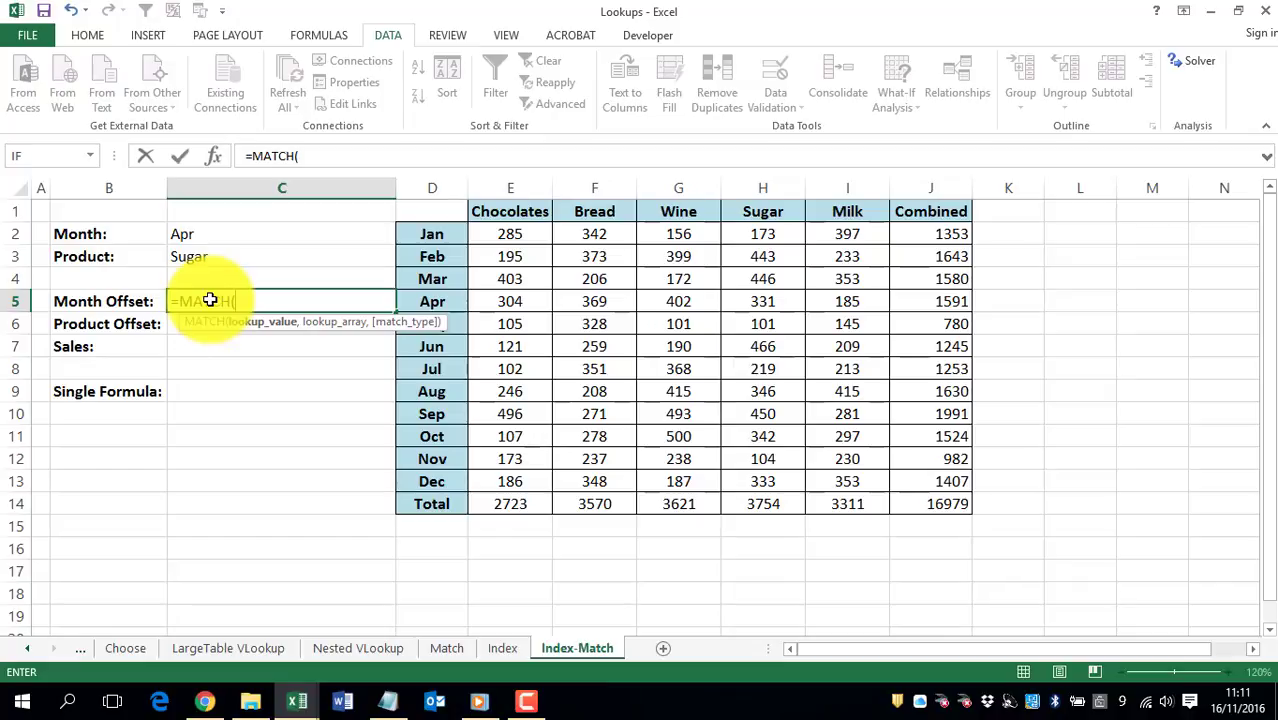
{"action": "left_click", "coordinate": [197, 233]}
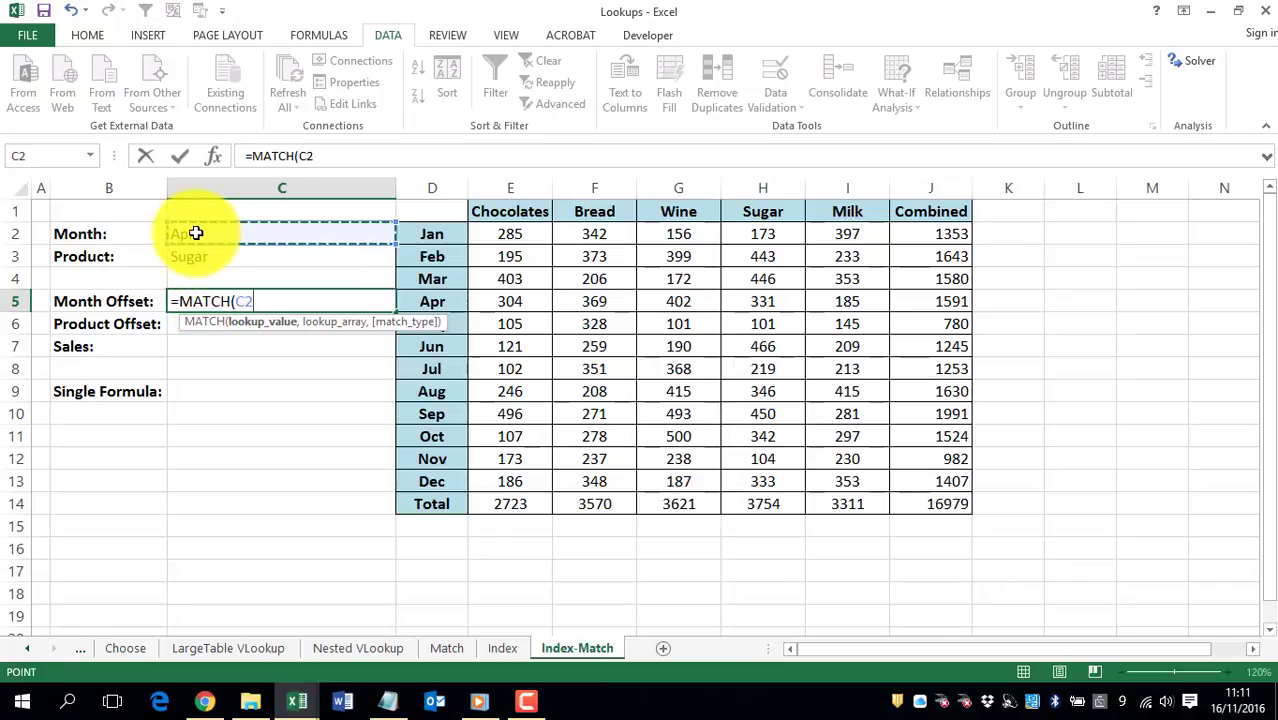
{"action": "type", "text": ","}
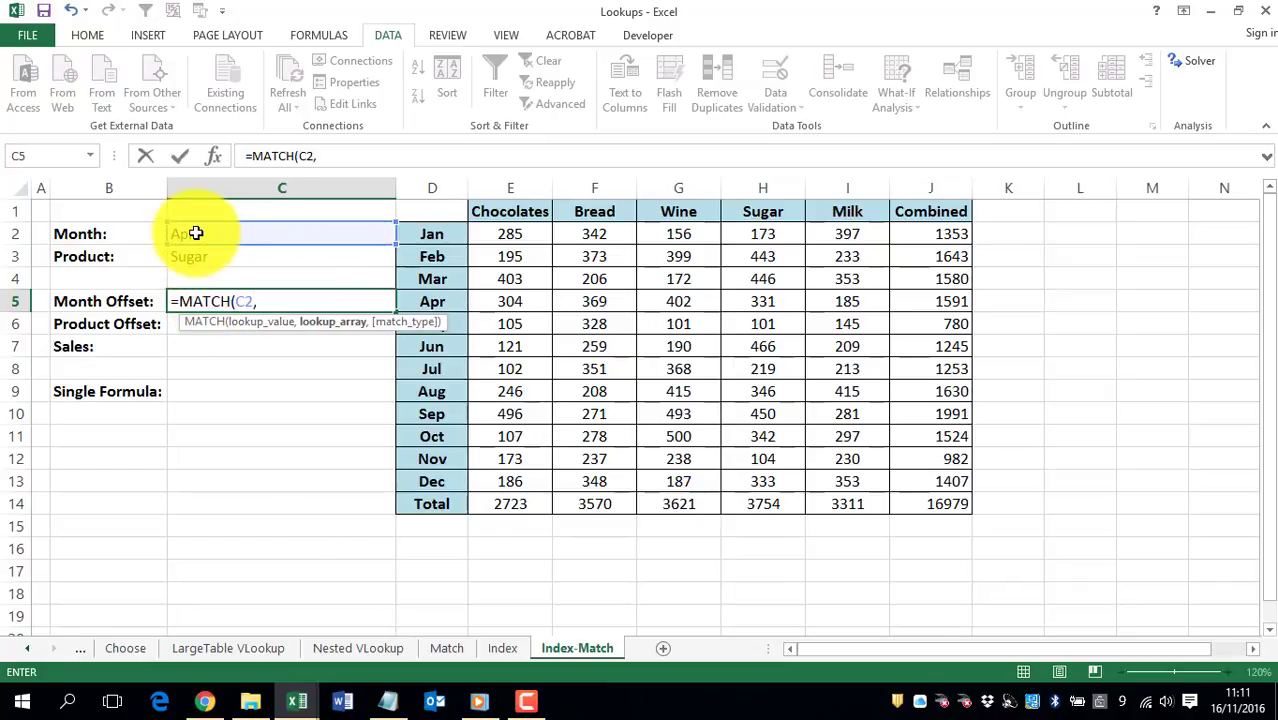
{"action": "left_click_drag", "start_coordinate": [432, 234], "coordinate": [431, 505]}
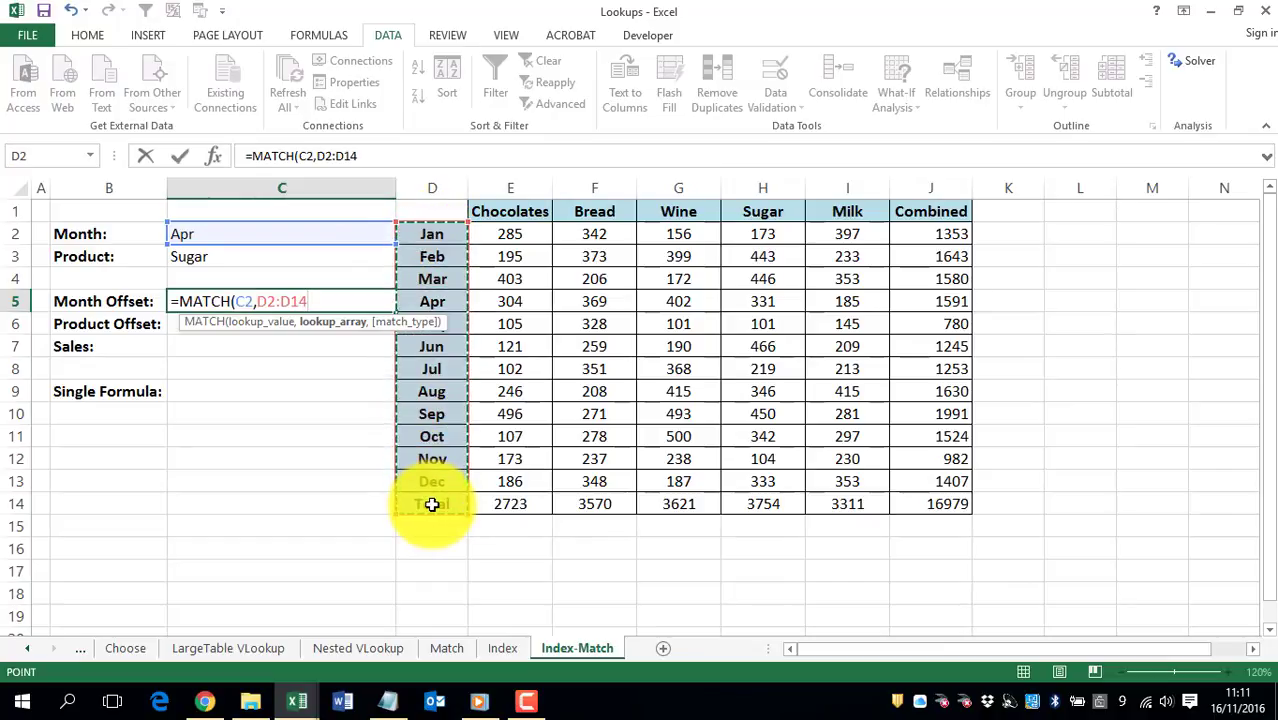
{"action": "type", "text": ","}
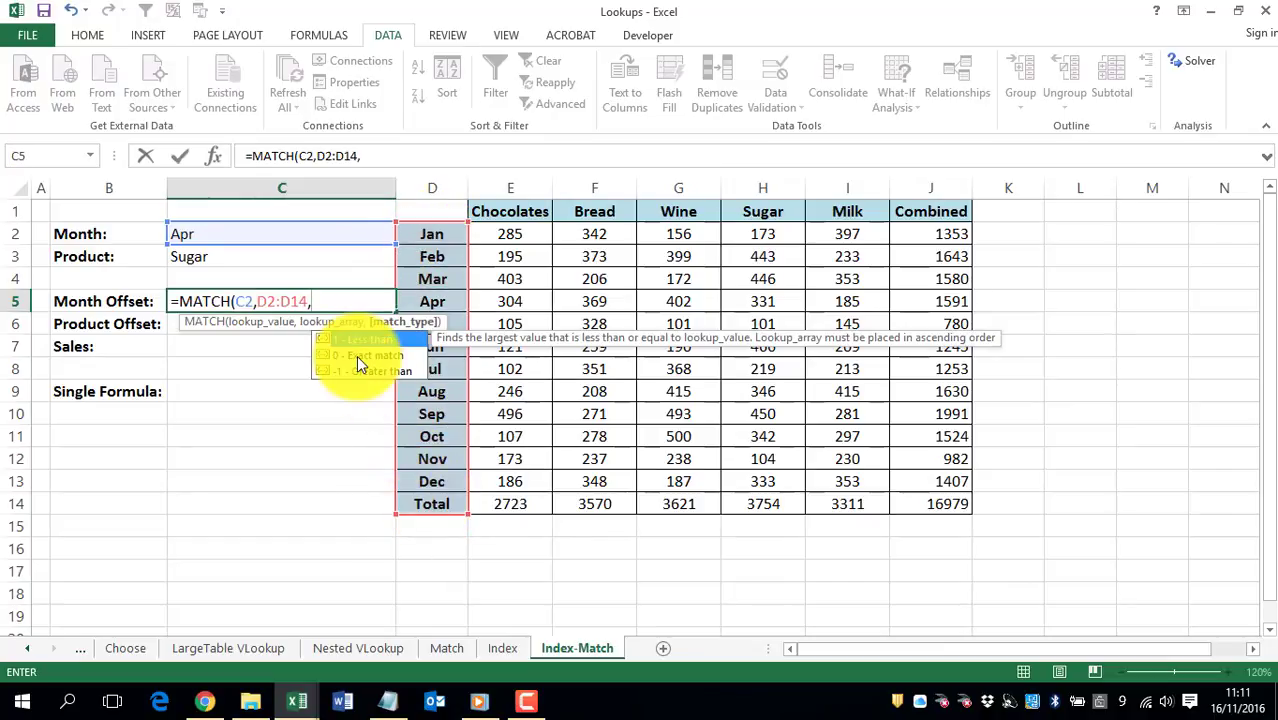
{"action": "double_click", "coordinate": [356, 355]}
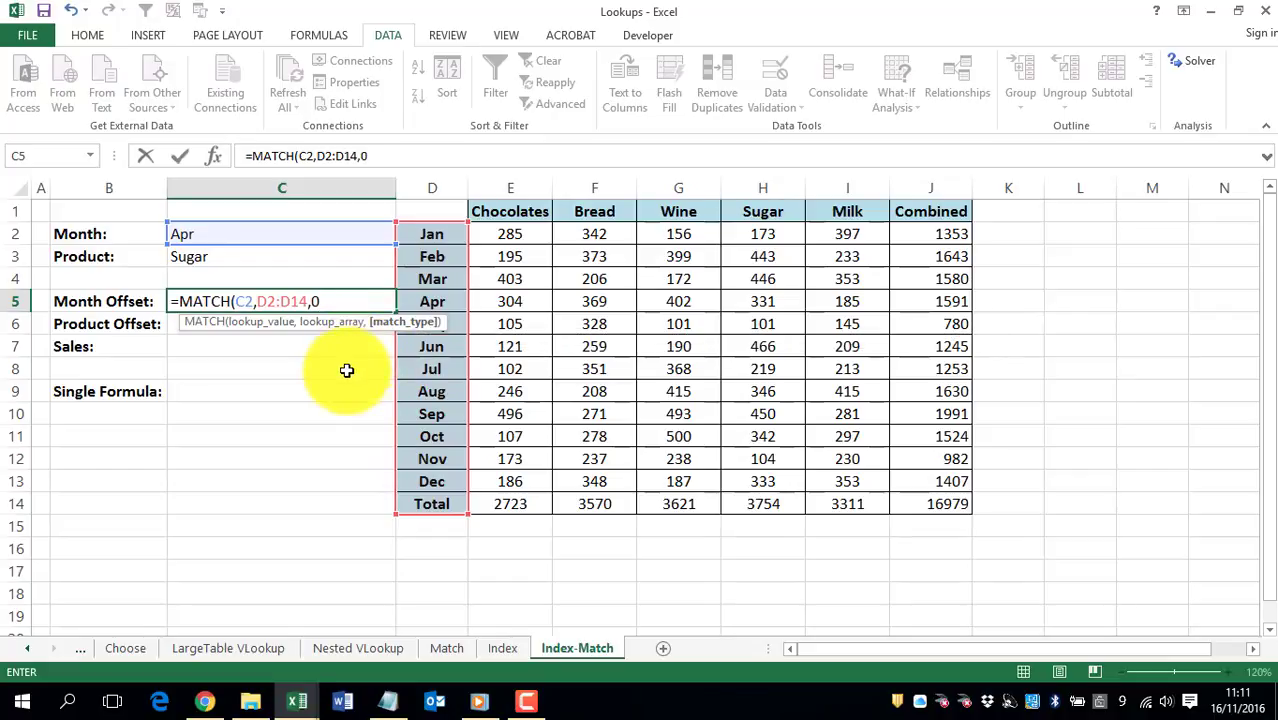
{"action": "key", "text": "Return"}
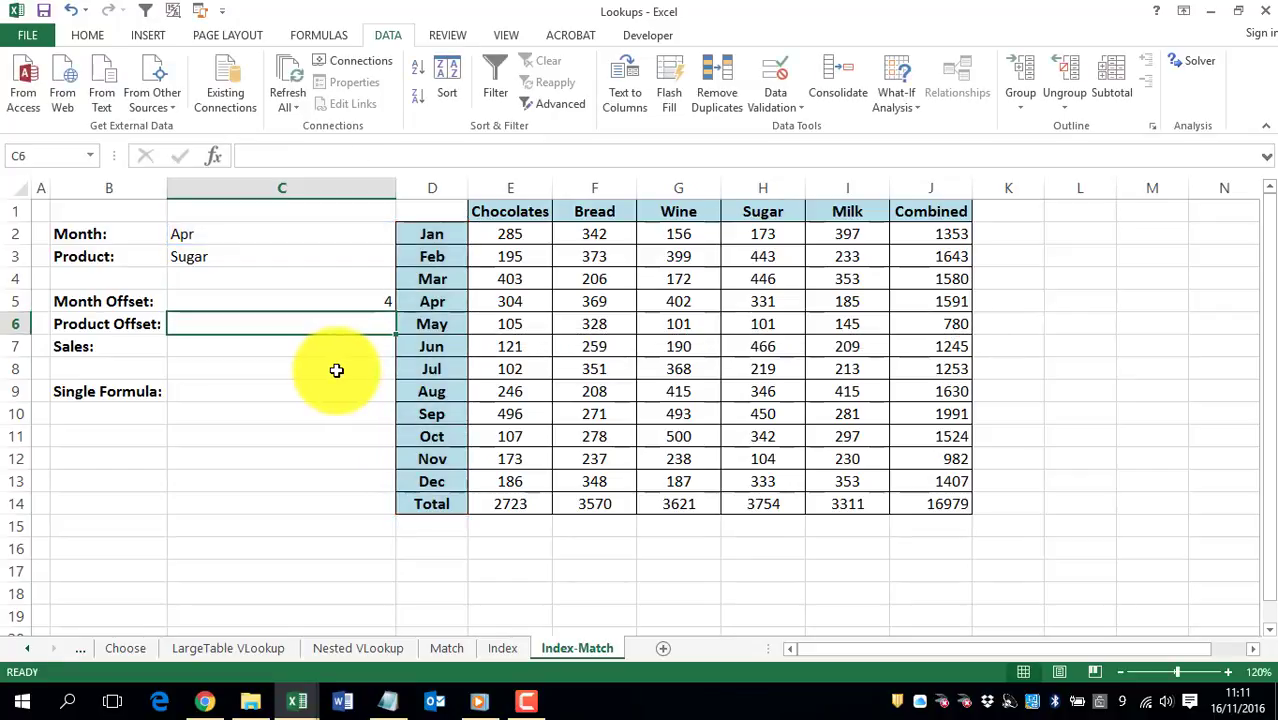
- Center the Month Offset result horizontally in cell C5
{"action": "left_click", "coordinate": [275, 300]}
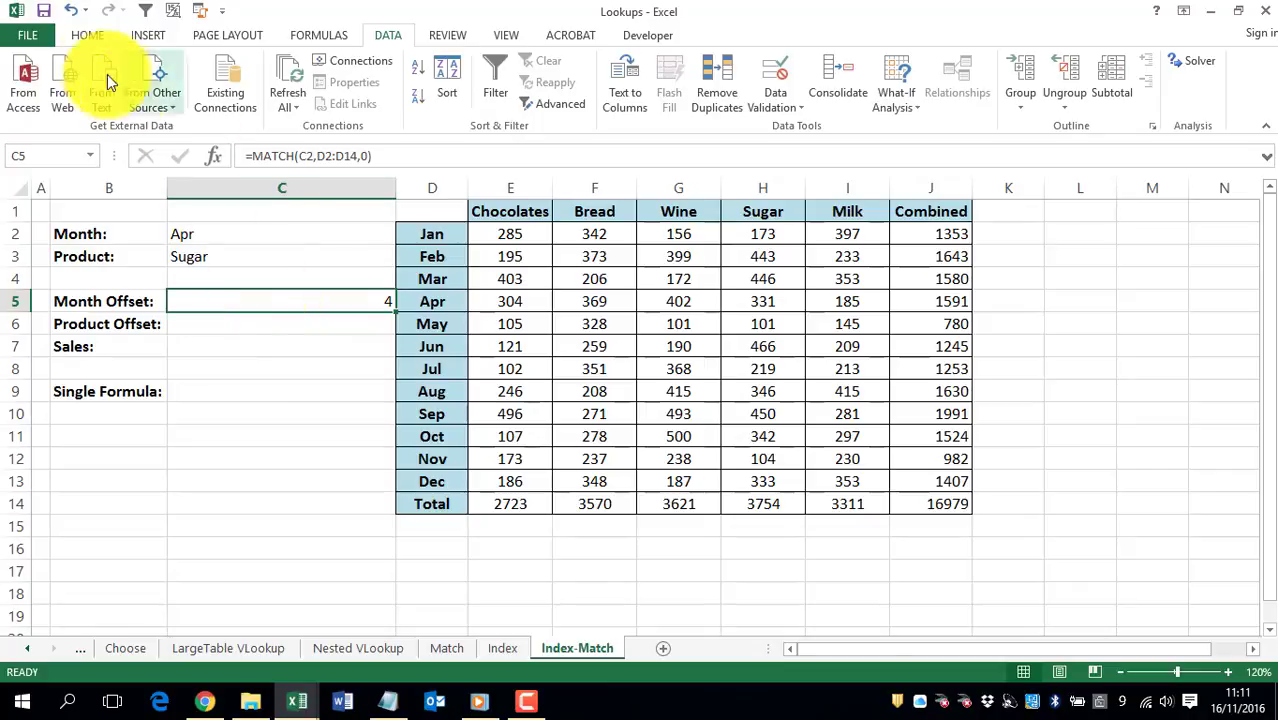
{"action": "left_click", "coordinate": [87, 35]}
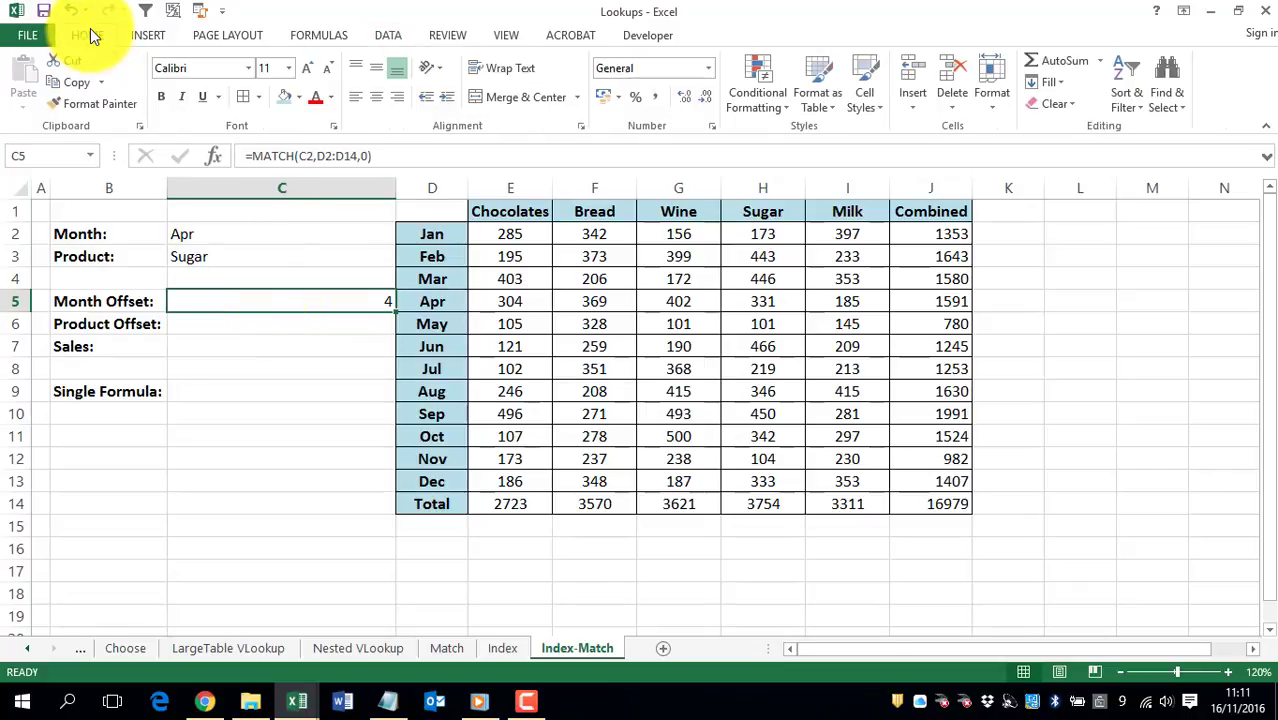
{"action": "left_click", "coordinate": [369, 101]}
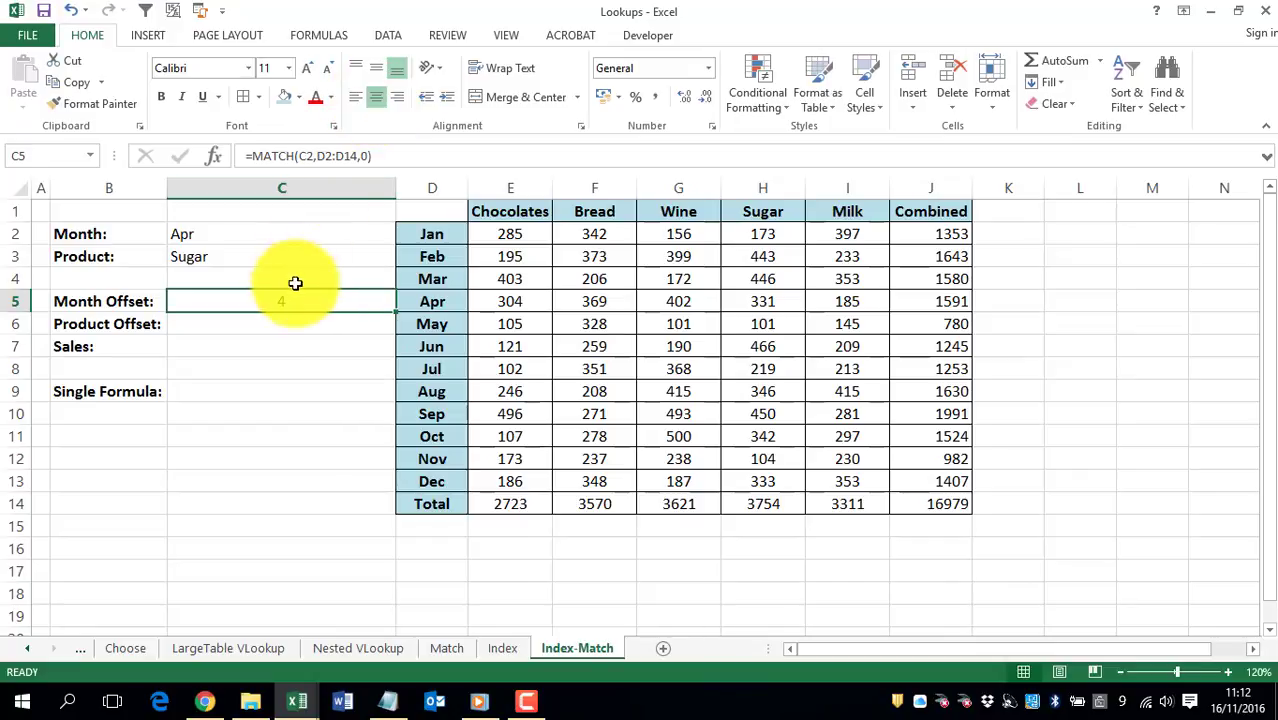
- Enter the exact-match formula =MATCH(C3,E1:J1,0) in the Product Offset cell C6
{"action": "left_click", "coordinate": [269, 325]}
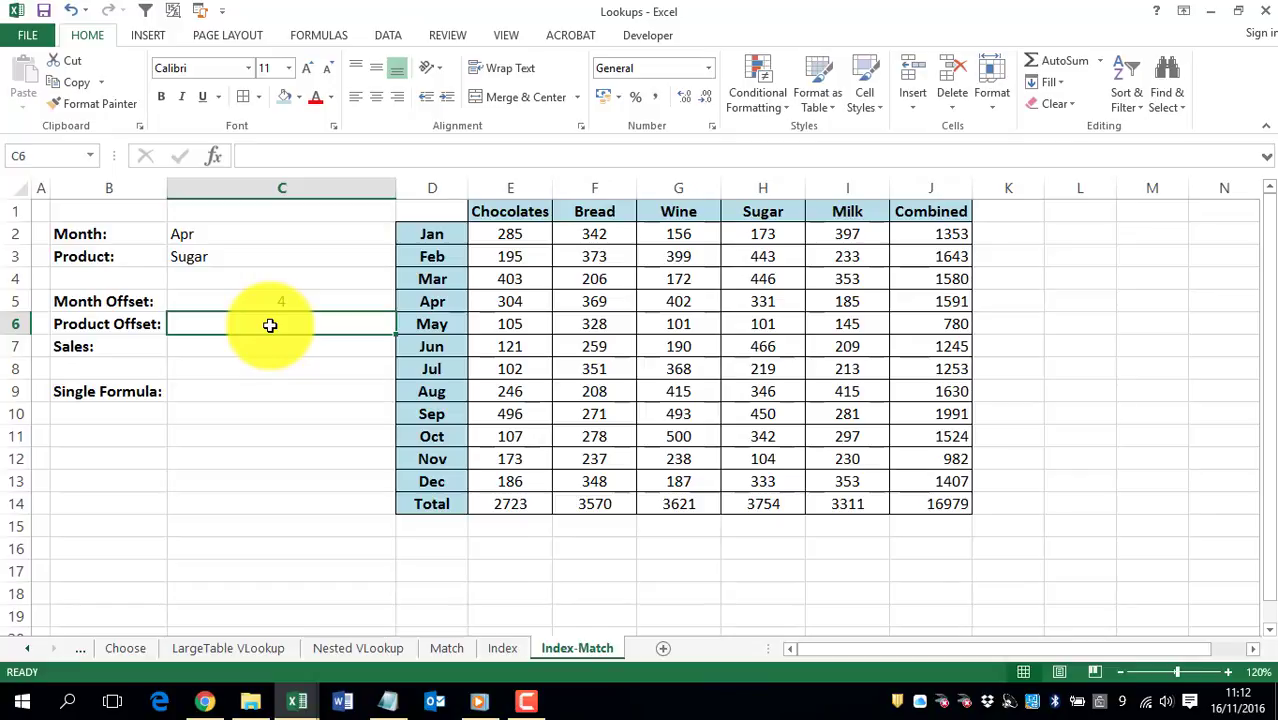
{"action": "type", "text": "=match"}
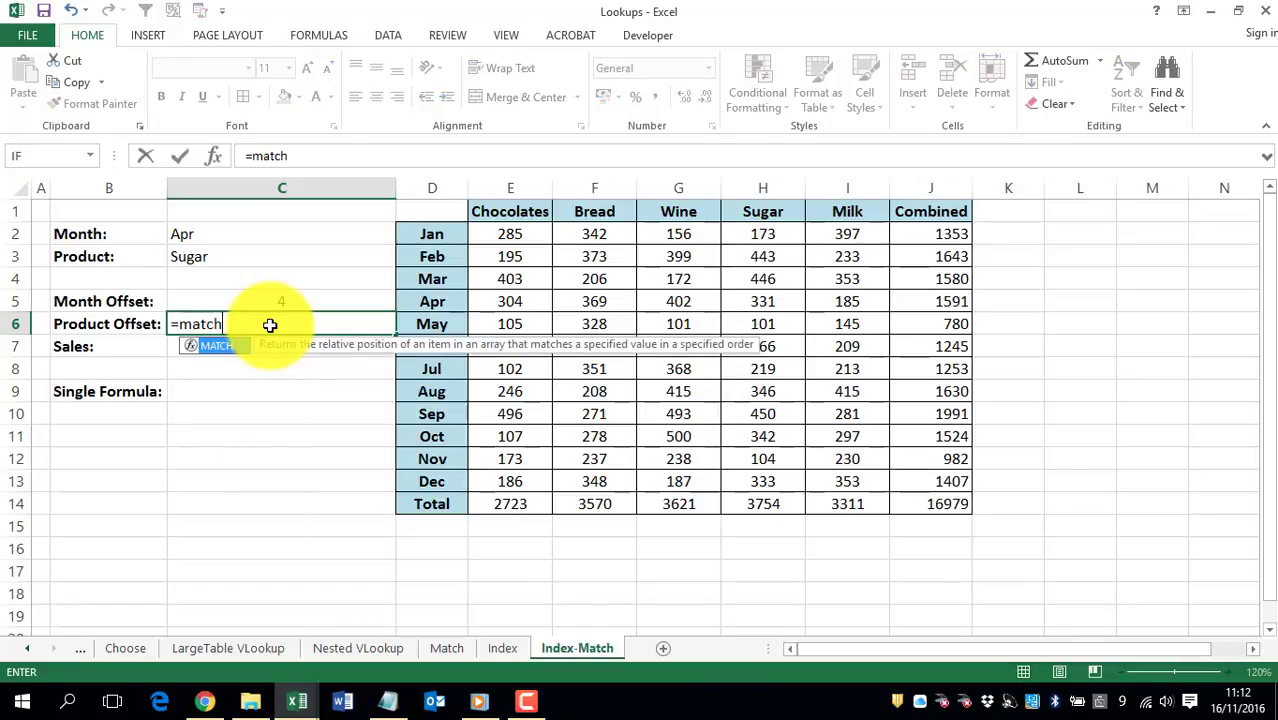
{"action": "key", "text": "Tab"}
{"action": "left_click", "coordinate": [228, 253]}
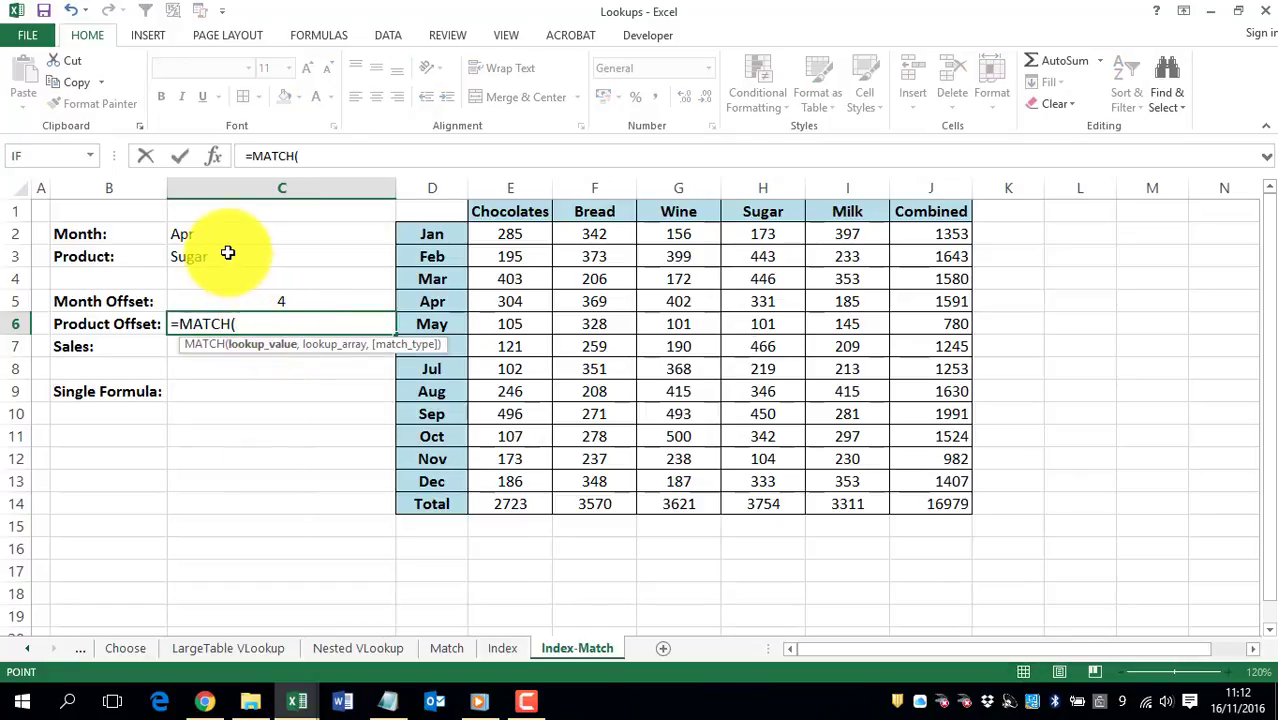
{"action": "type", "text": ","}
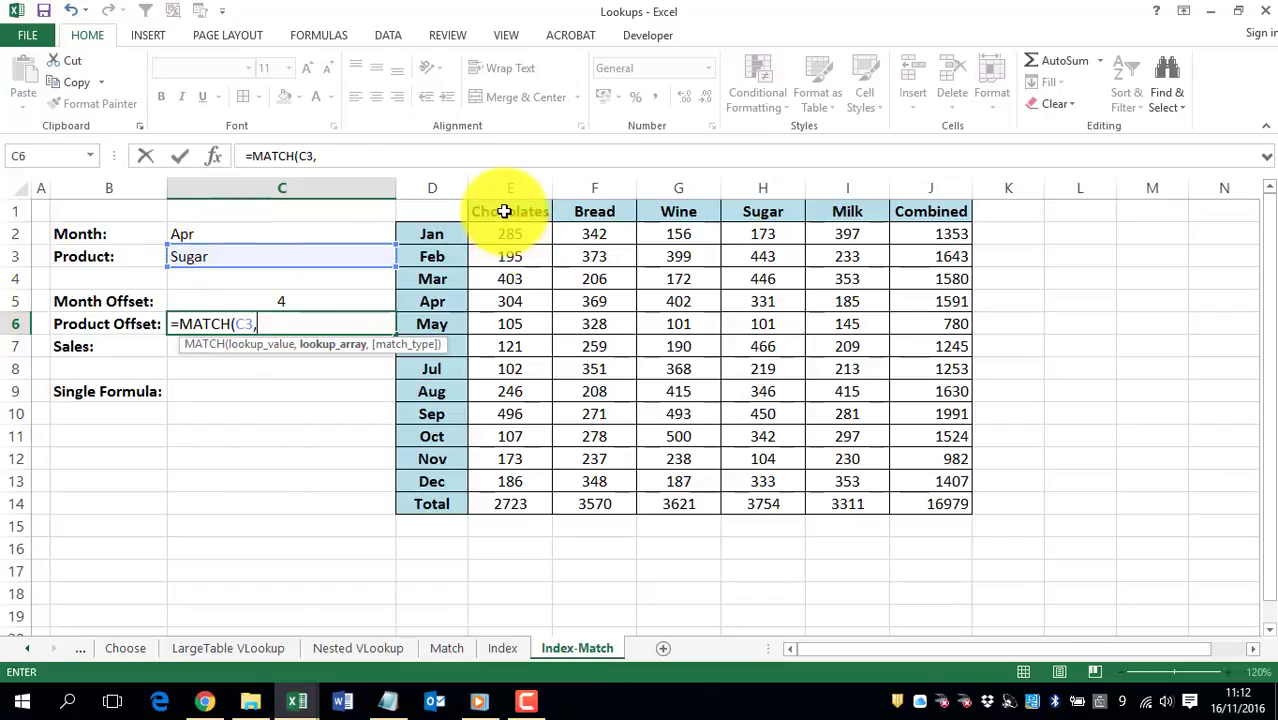
{"action": "left_click_drag", "start_coordinate": [504, 211], "coordinate": [913, 213]}
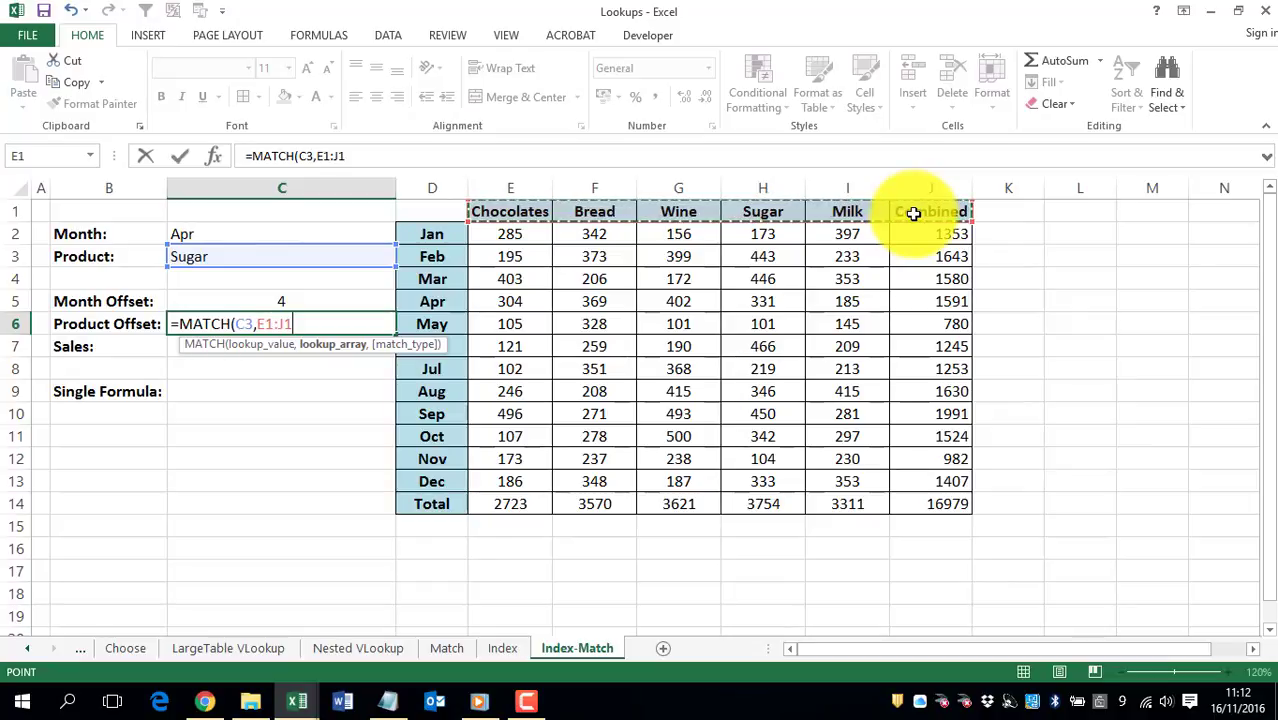
{"action": "type", "text": ","}
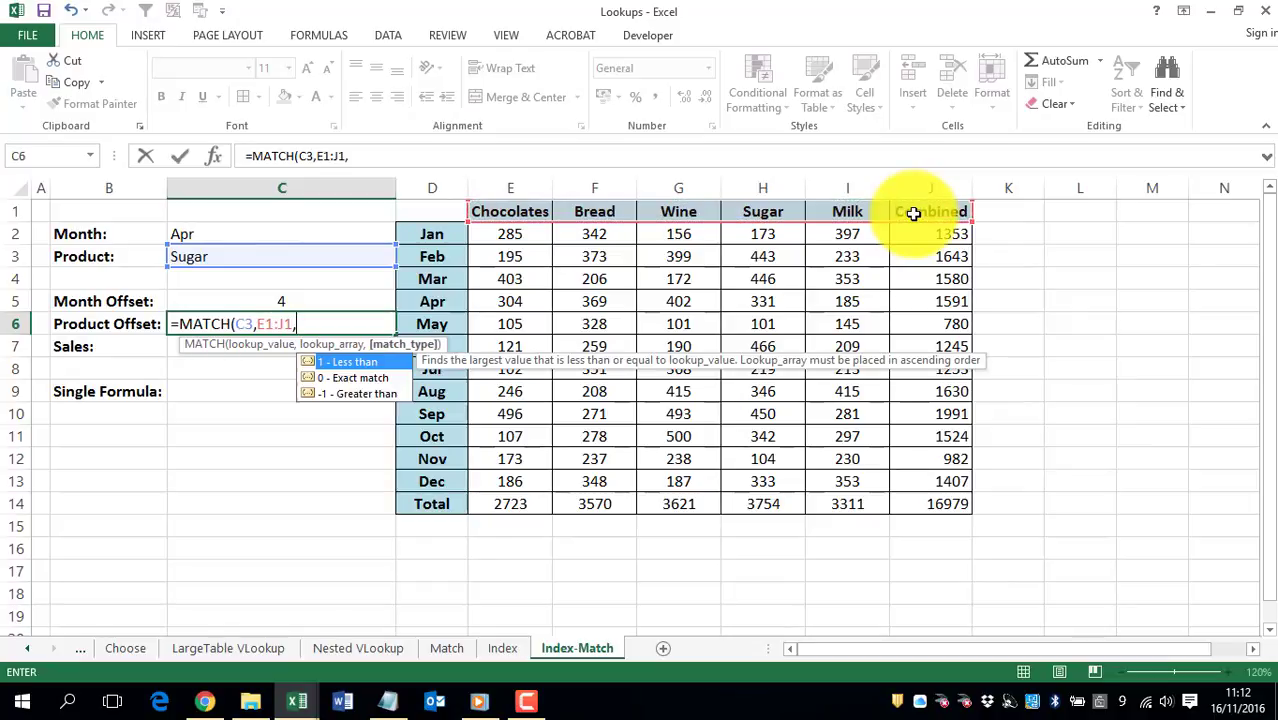
{"action": "double_click", "coordinate": [377, 373]}
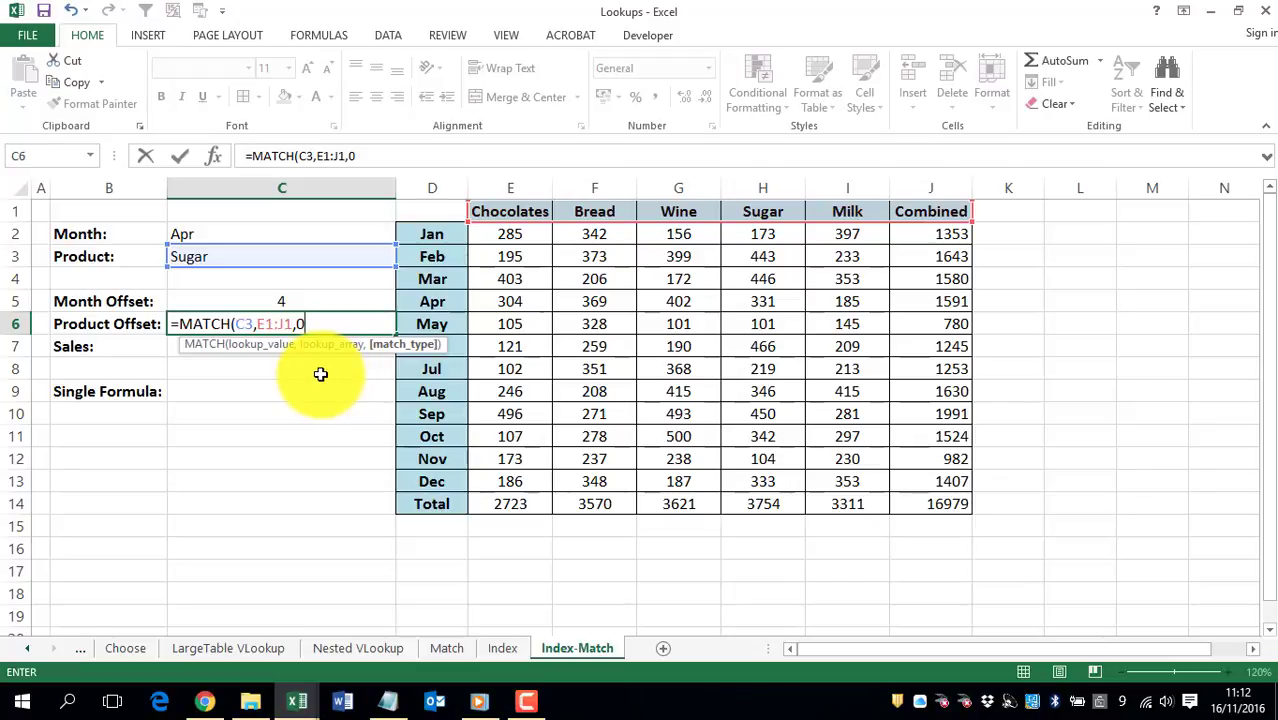
{"action": "key", "text": "Return"}
- Center the Product Offset result horizontally in cell C6 and review both offset cells
{"action": "left_click", "coordinate": [289, 318]}
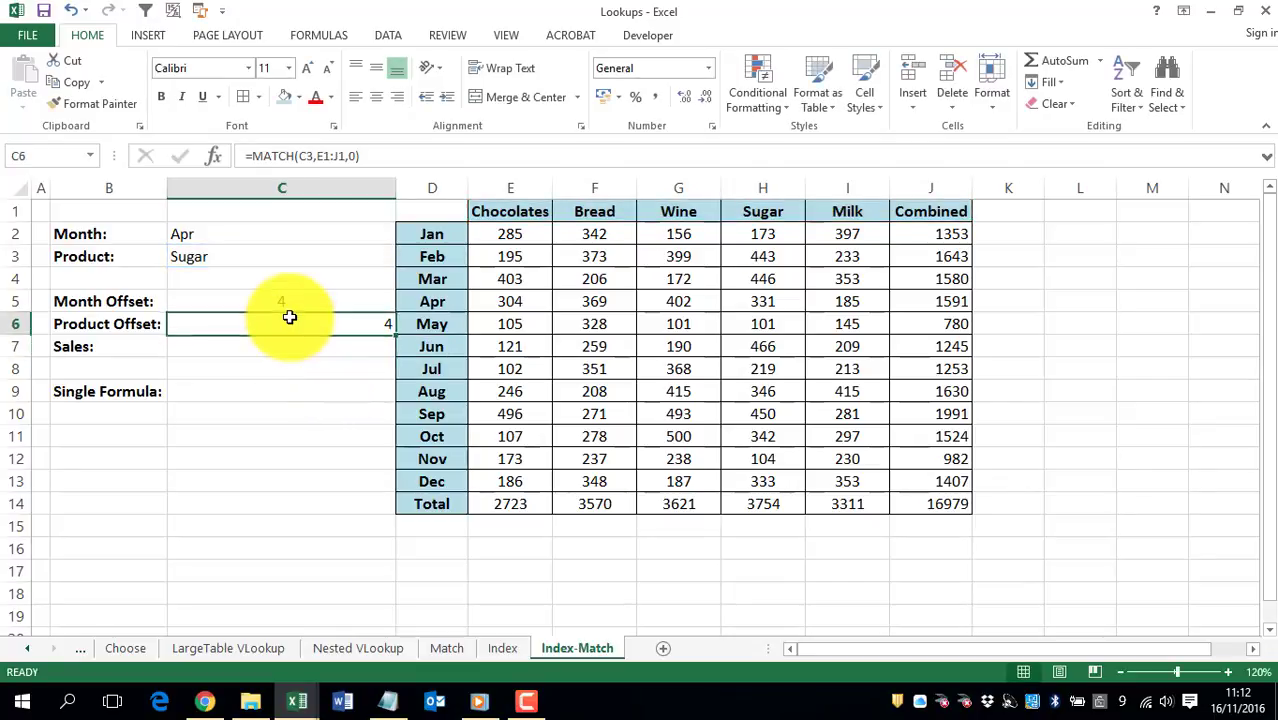
{"action": "left_click", "coordinate": [369, 104]}
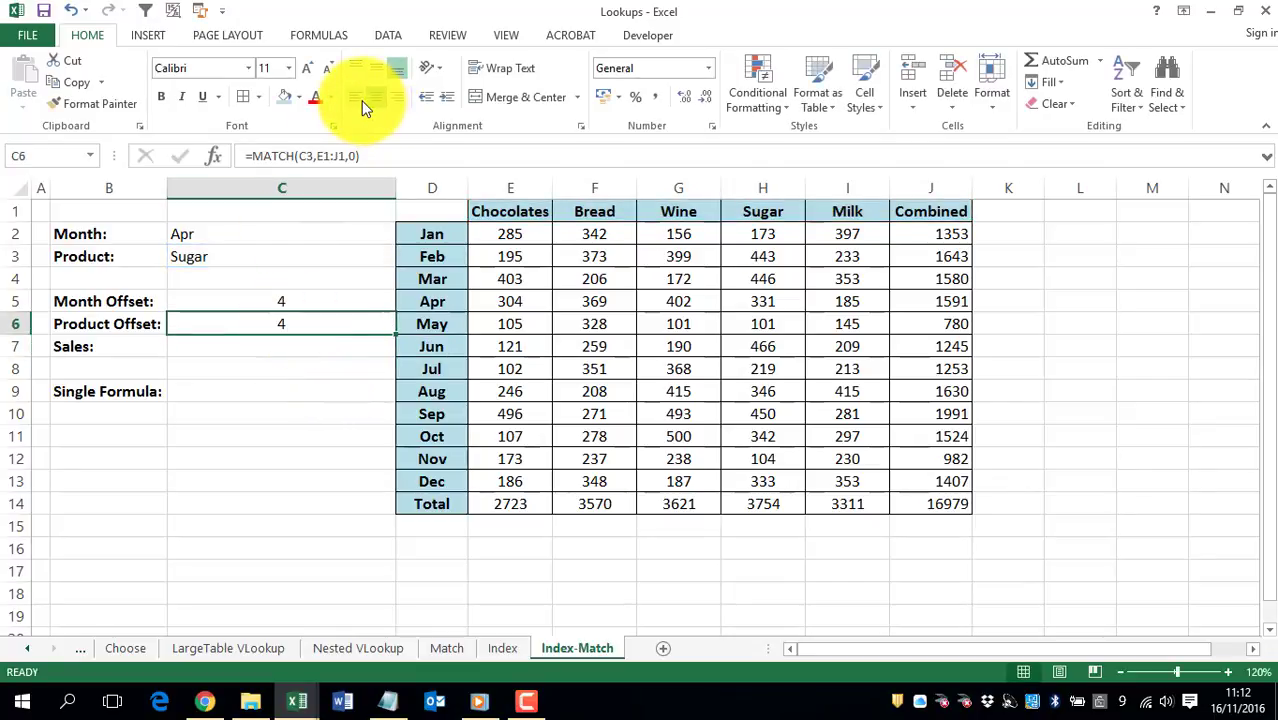
{"action": "left_click", "coordinate": [290, 302]}
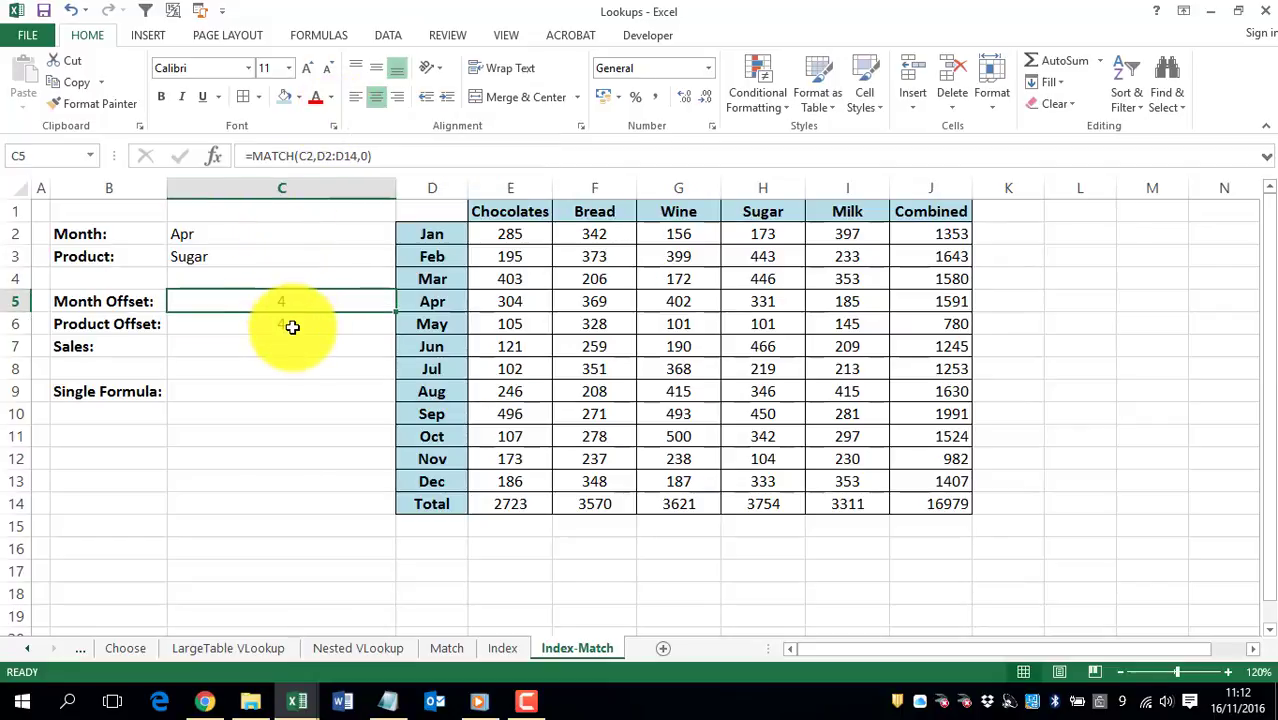
{"action": "left_click", "coordinate": [292, 326]}
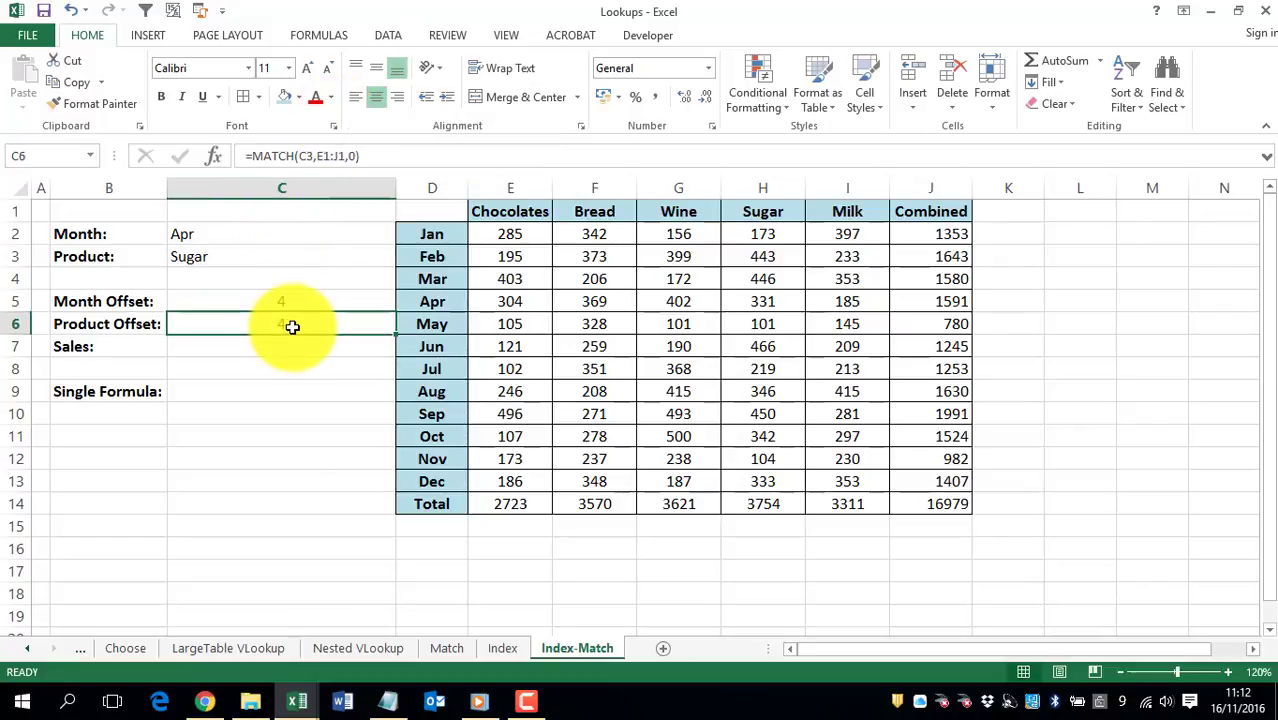
- Choose Milk as the product in C3 from its dropdown list and check the offsets in C5 and C6
{"action": "left_click", "coordinate": [268, 237]}
{"action": "left_click", "coordinate": [372, 256]}
{"action": "left_click", "coordinate": [404, 258]}
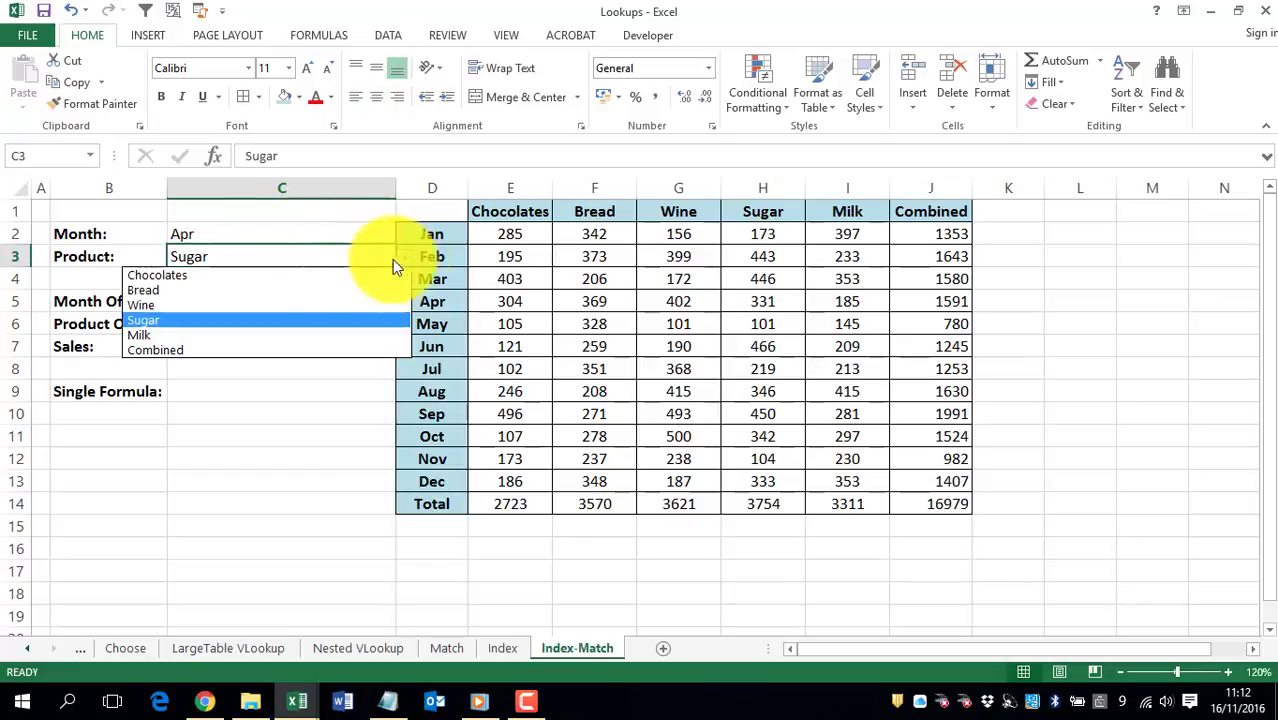
{"action": "left_click", "coordinate": [262, 332]}
{"action": "left_click", "coordinate": [284, 325]}
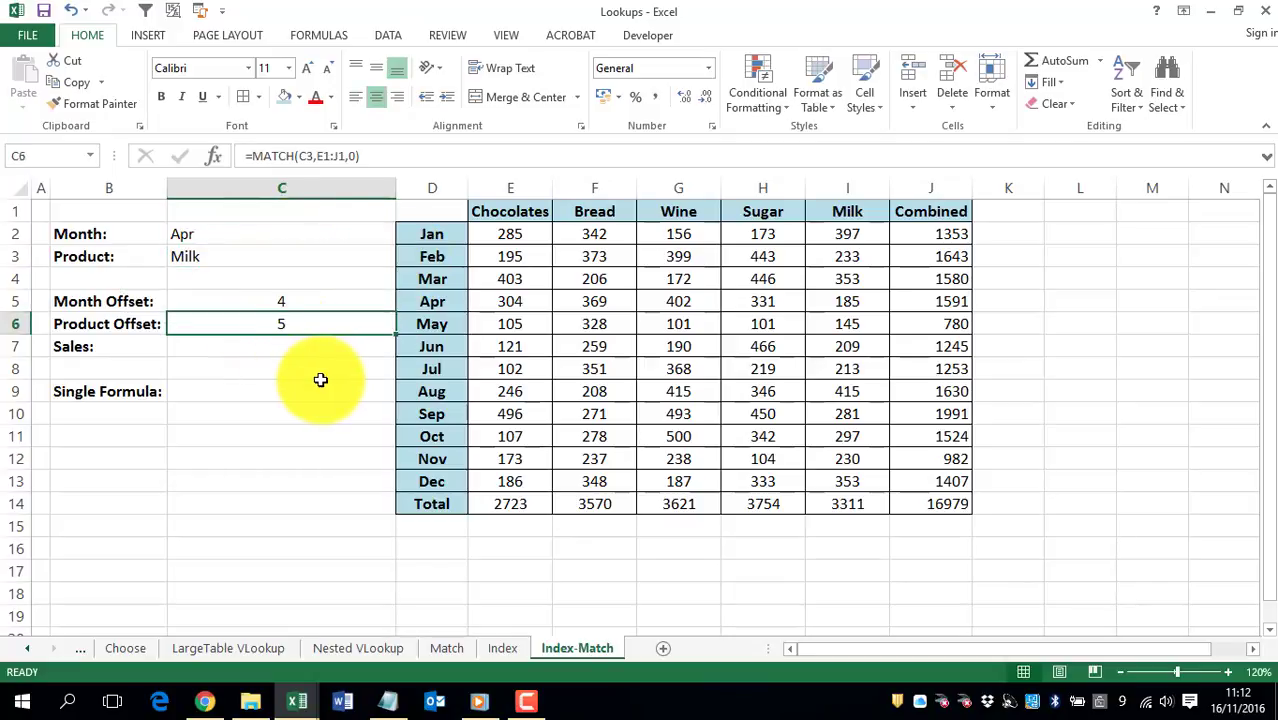
{"action": "left_click", "coordinate": [302, 298]}
{"action": "left_click", "coordinate": [302, 323]}
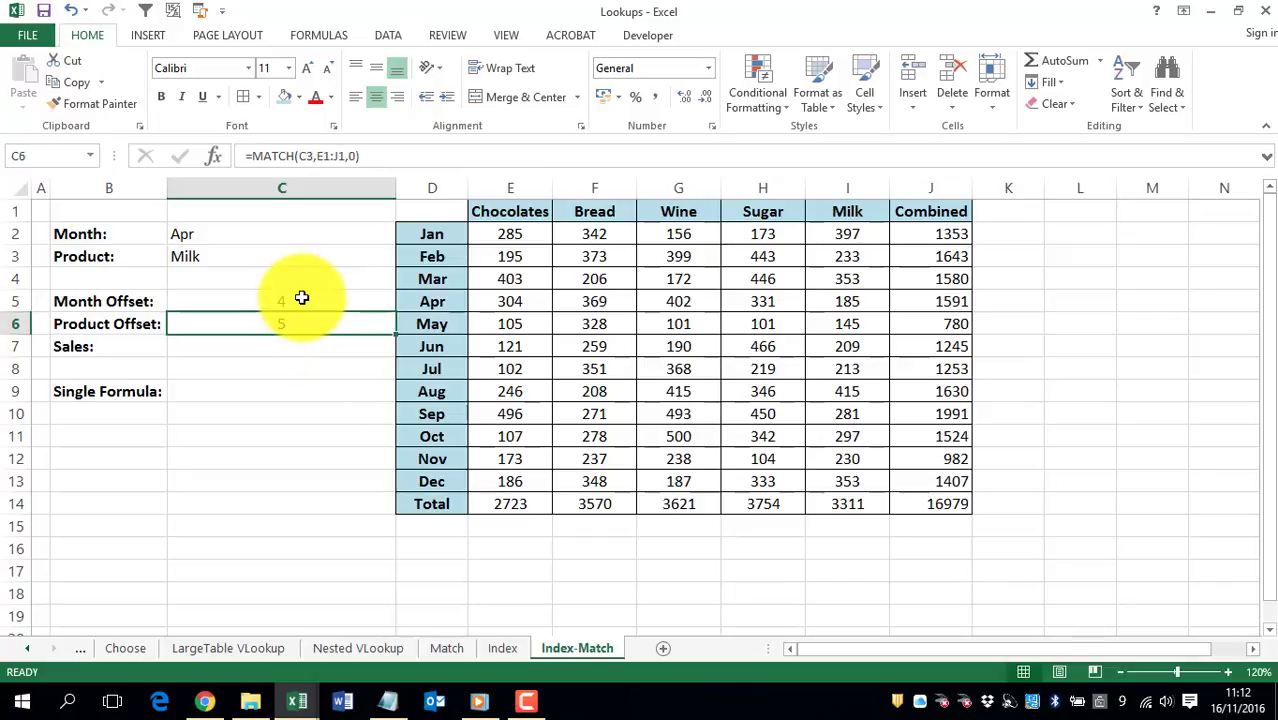
{"action": "left_click", "coordinate": [302, 298]}
{"action": "left_click", "coordinate": [302, 324]}
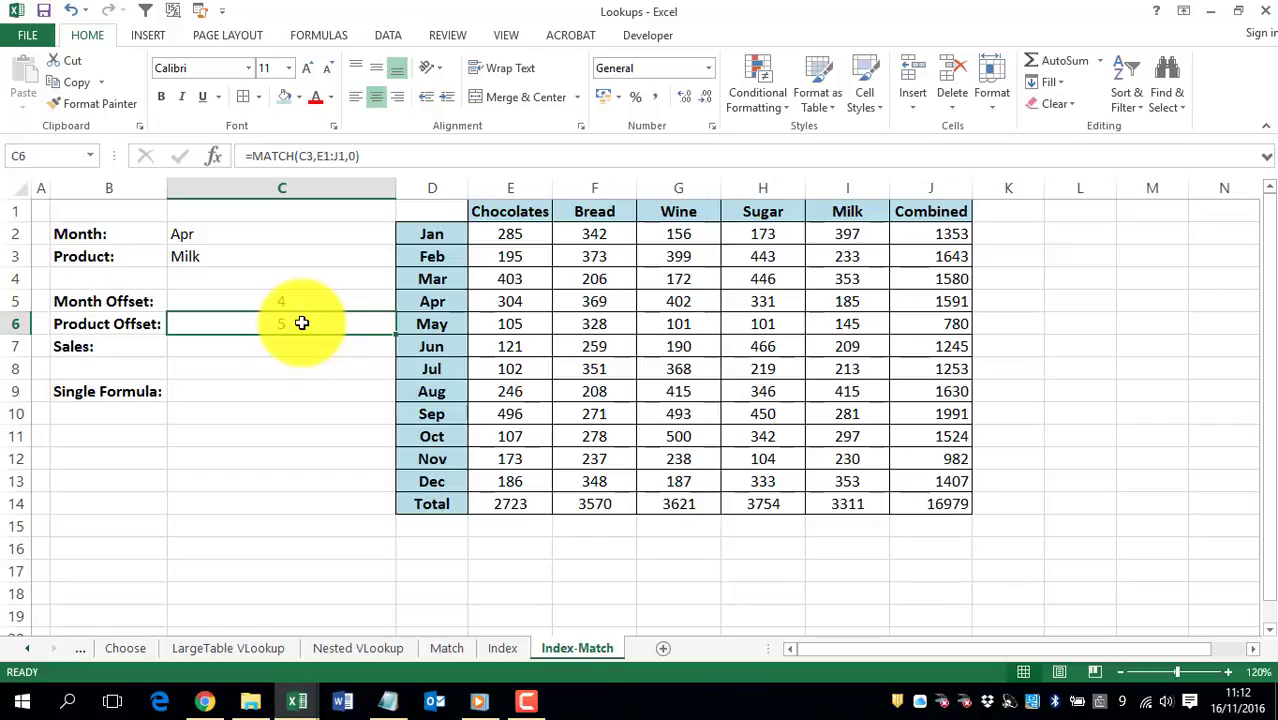
- Enter the formula =INDEX(E2:J14,C5,C6) in the Sales cell C7, using both offsets as row and column numbers
{"action": "left_click", "coordinate": [285, 346]}
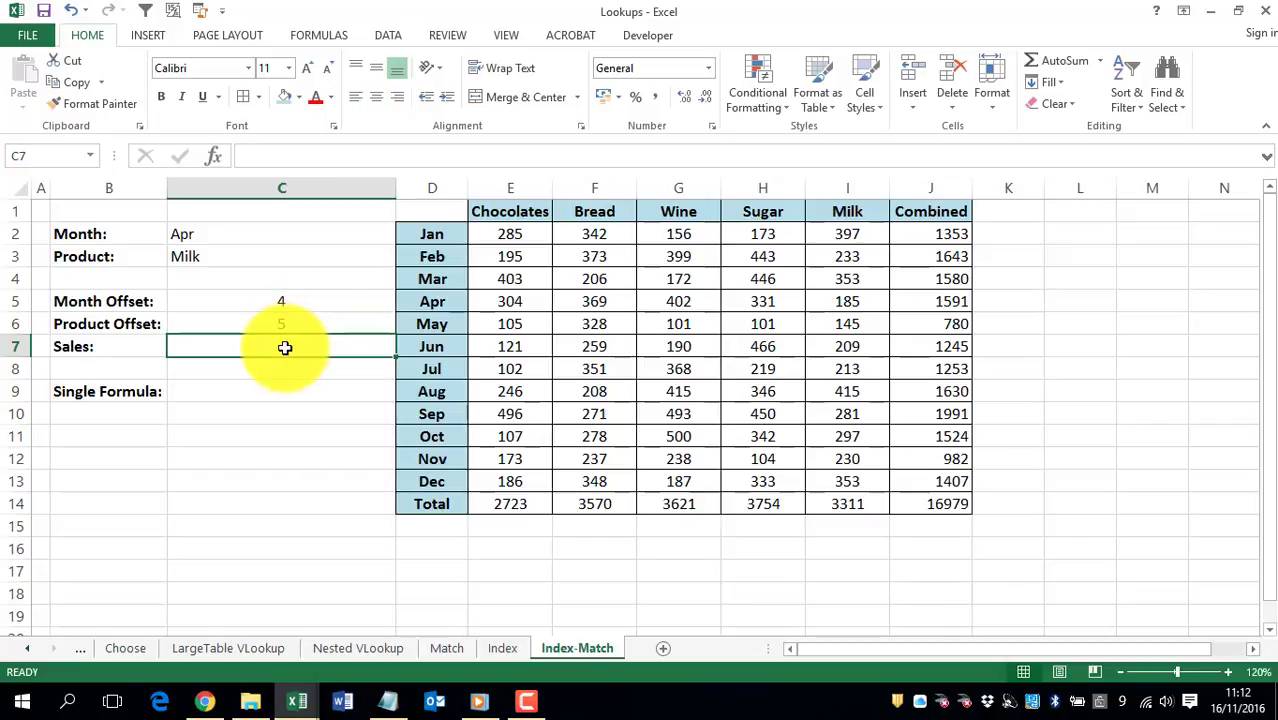
{"action": "type", "text": "=index"}
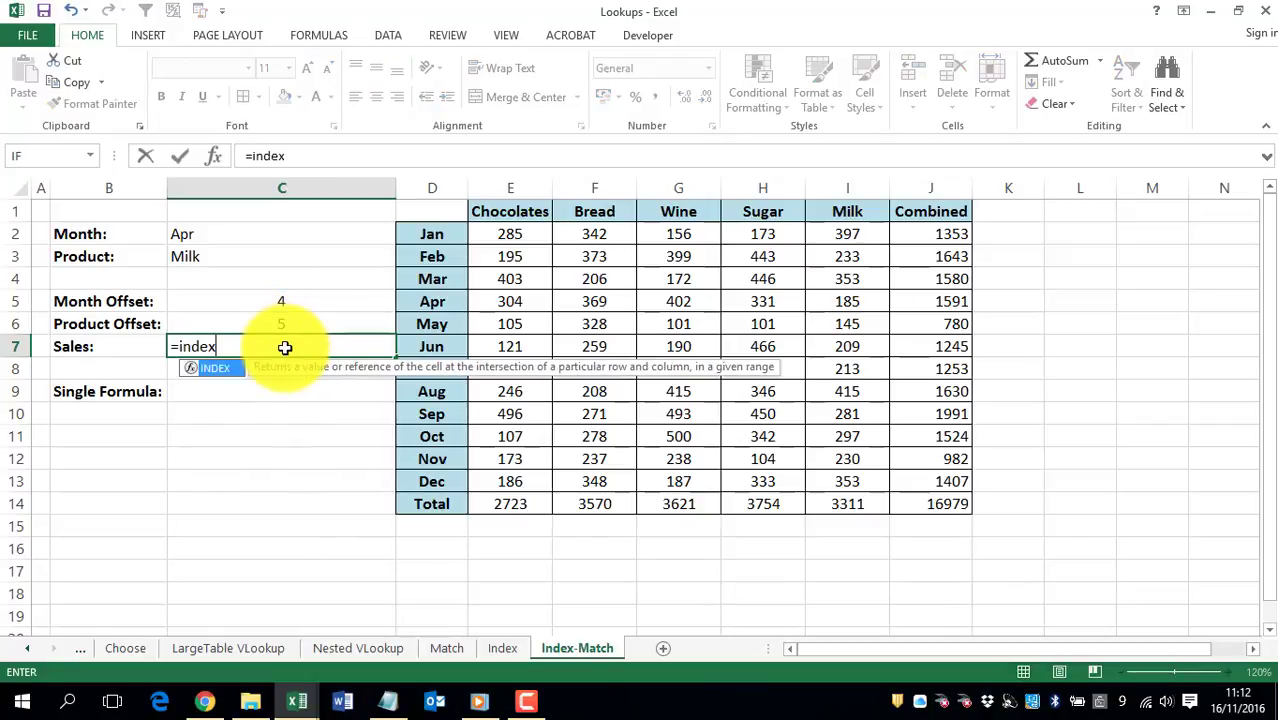
{"action": "key", "text": "Tab"}
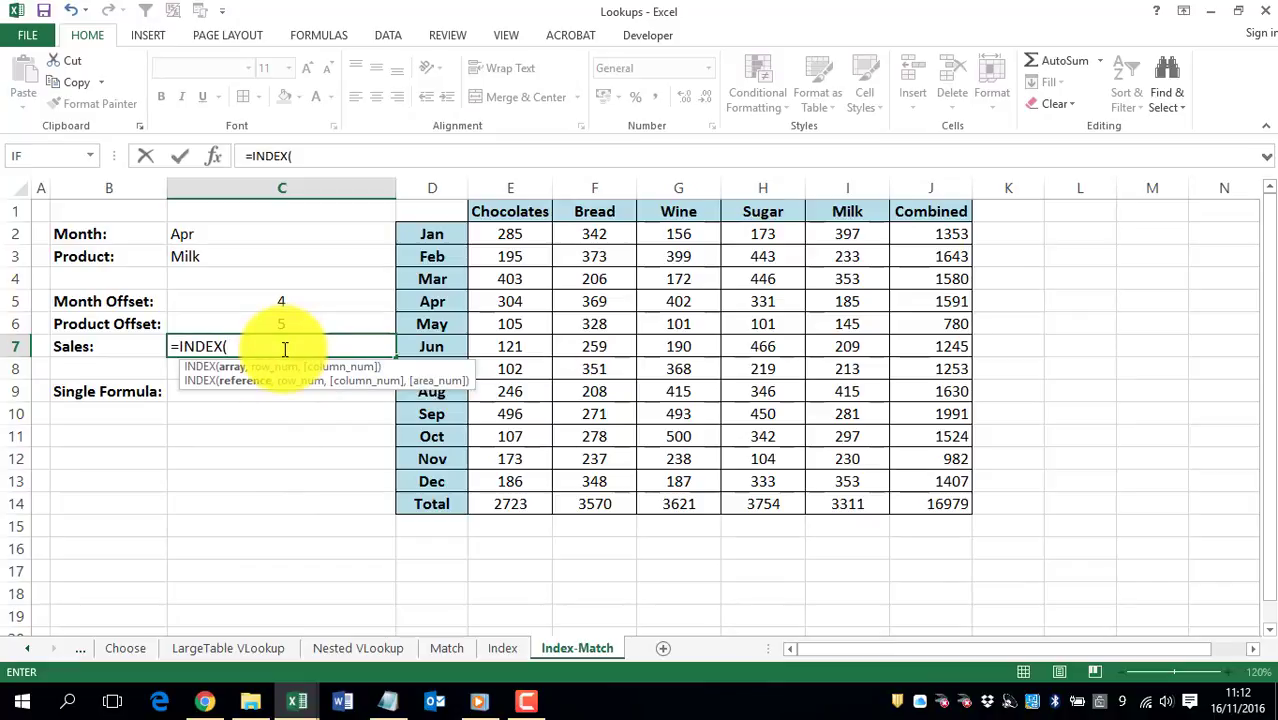
{"action": "left_click_drag", "start_coordinate": [494, 233], "coordinate": [938, 501]}
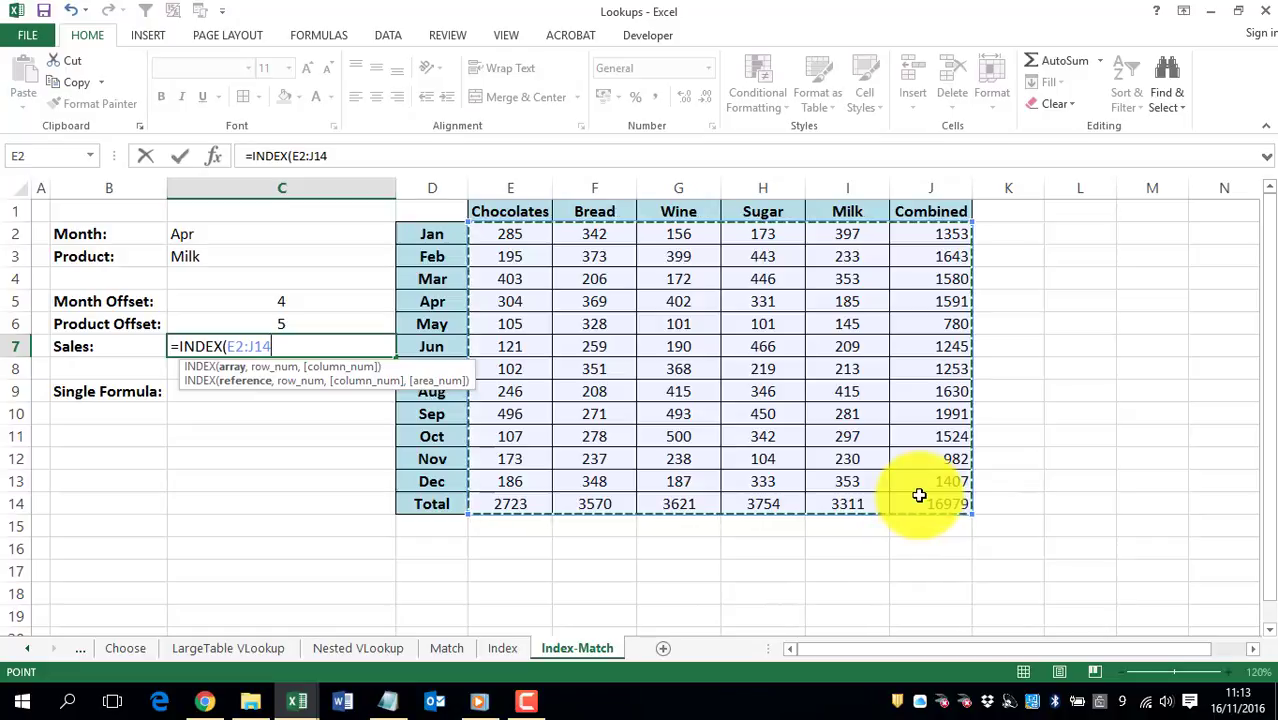
{"action": "type", "text": ","}
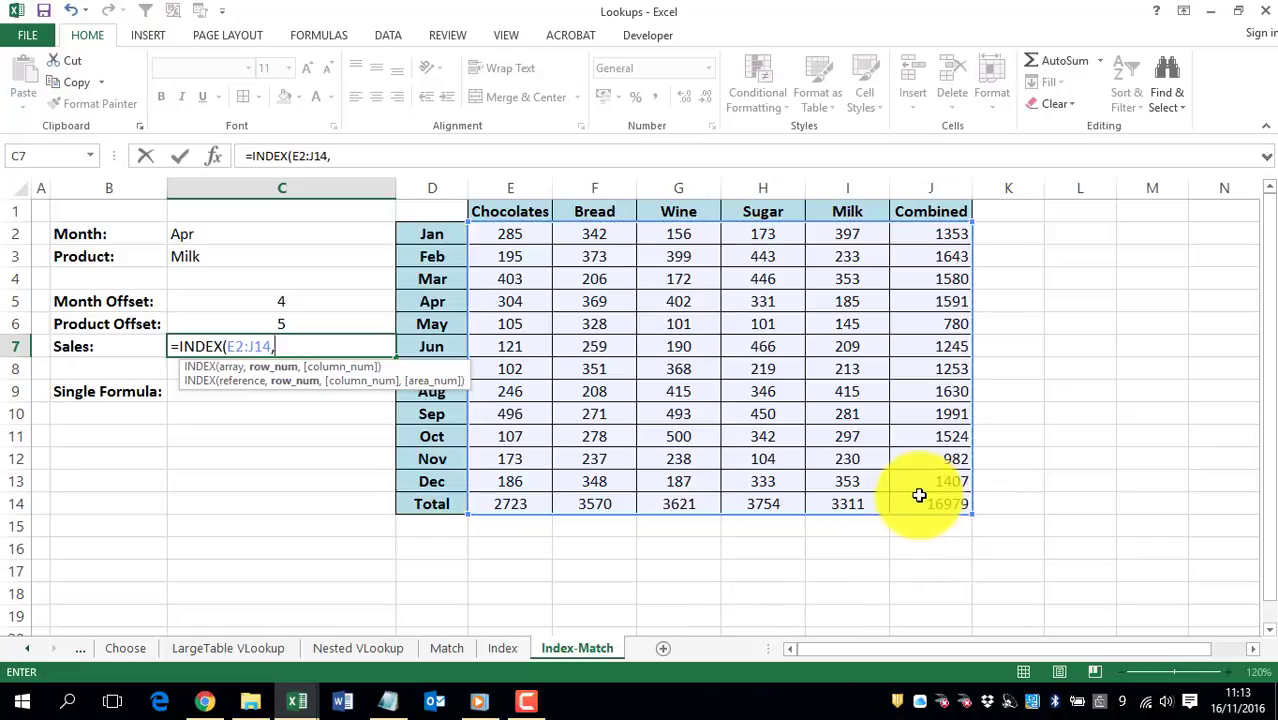
{"action": "left_click", "coordinate": [241, 301]}
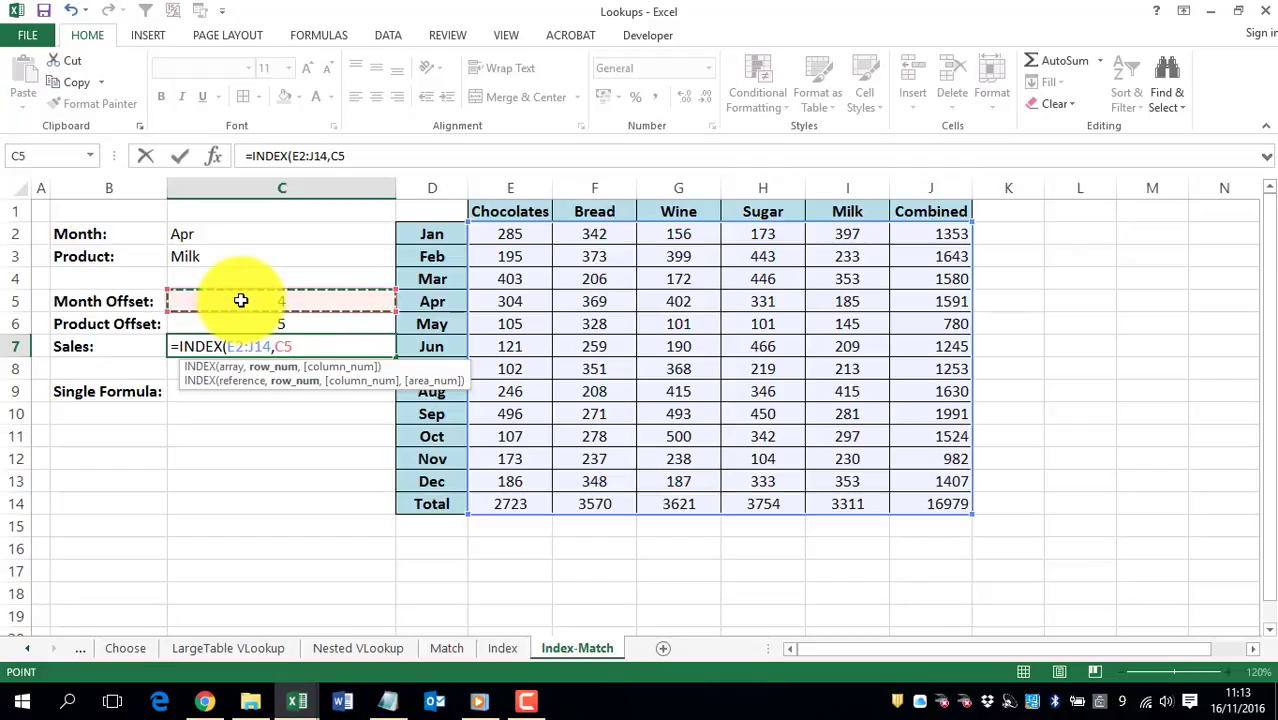
{"action": "type", "text": ","}
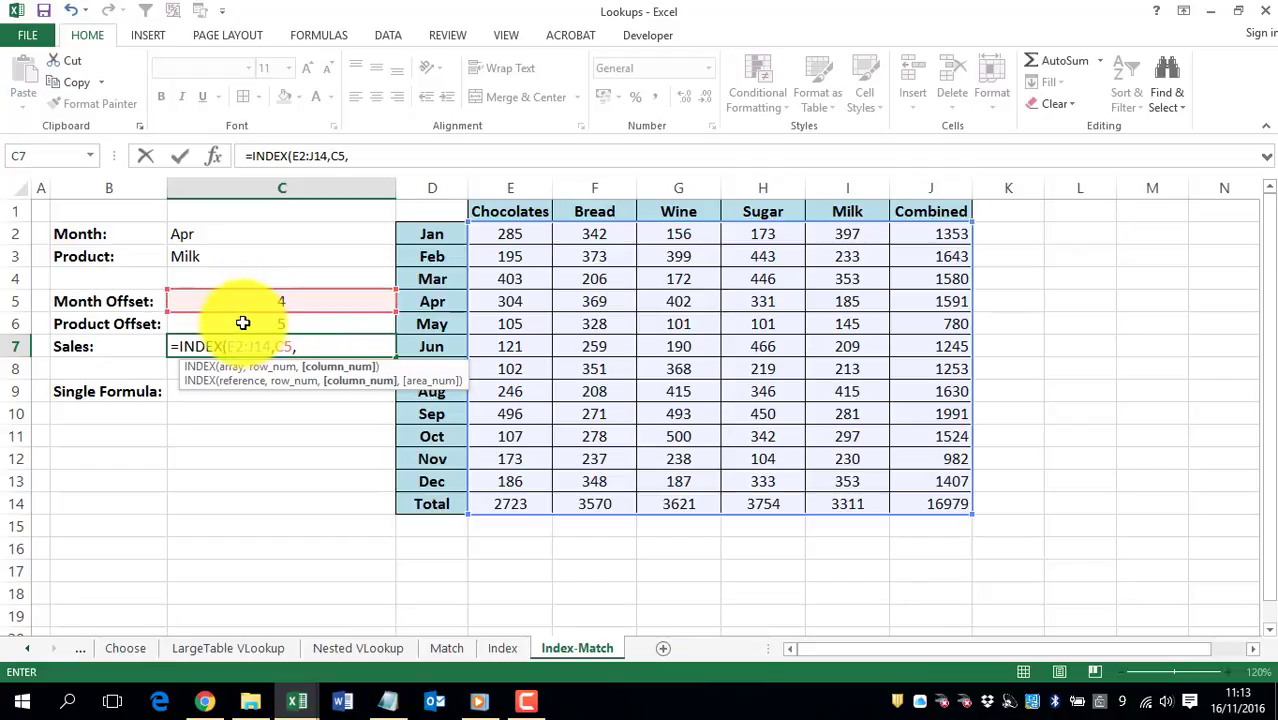
{"action": "left_click", "coordinate": [241, 323]}
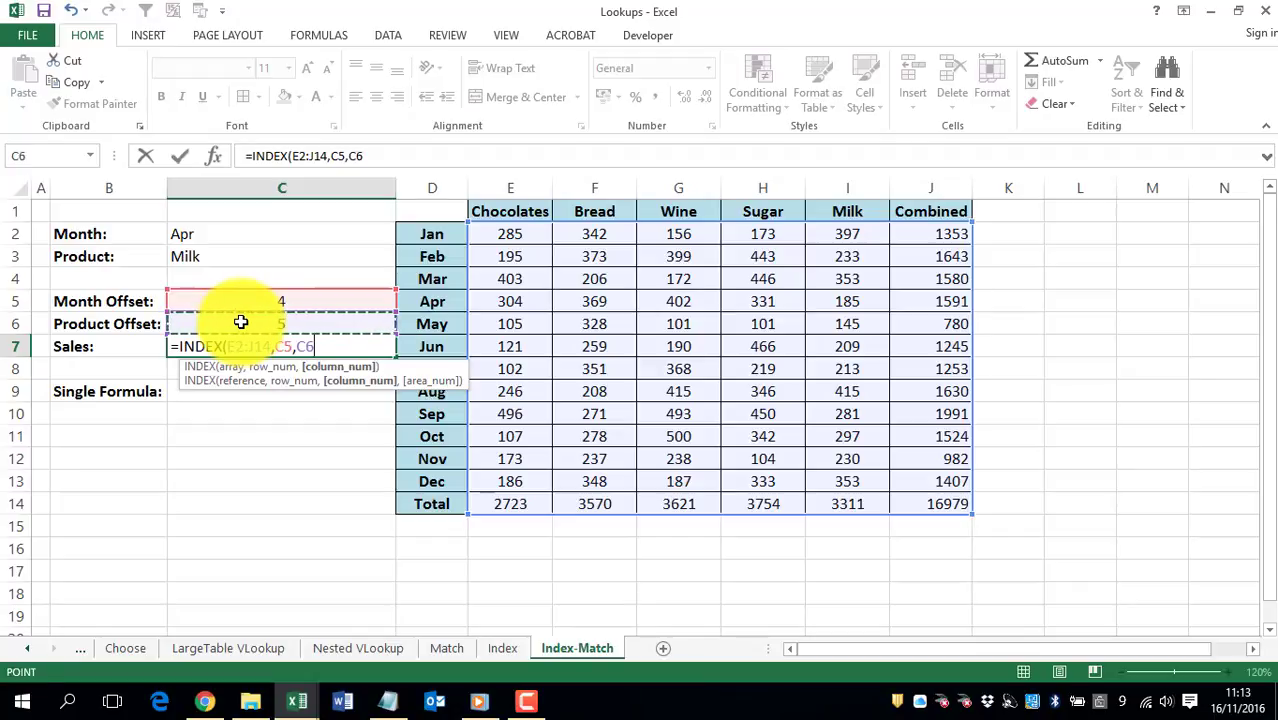
{"action": "type", "text": ")"}
{"action": "key", "text": "Return"}
- Center the Sales result horizontally in C7 and check it against the table's Apr row and Milk column
{"action": "key", "text": "Up"}
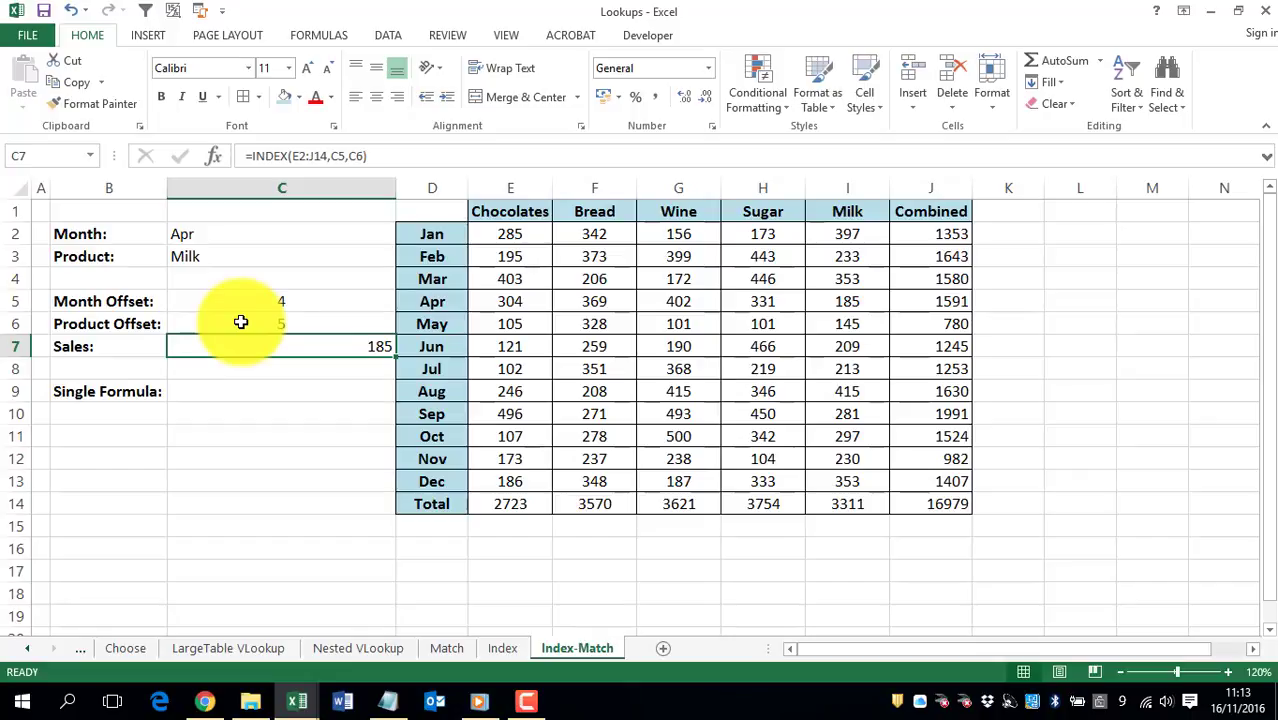
{"action": "left_click", "coordinate": [369, 97]}
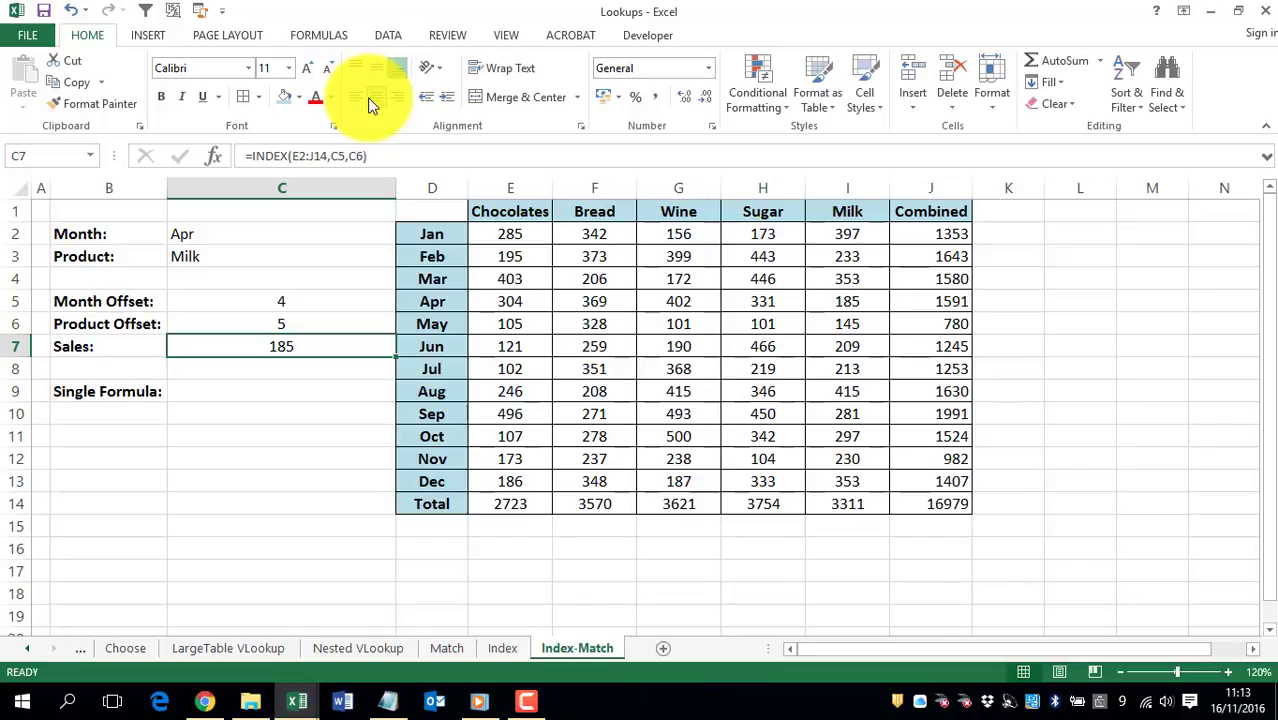
{"action": "left_click", "coordinate": [440, 301]}
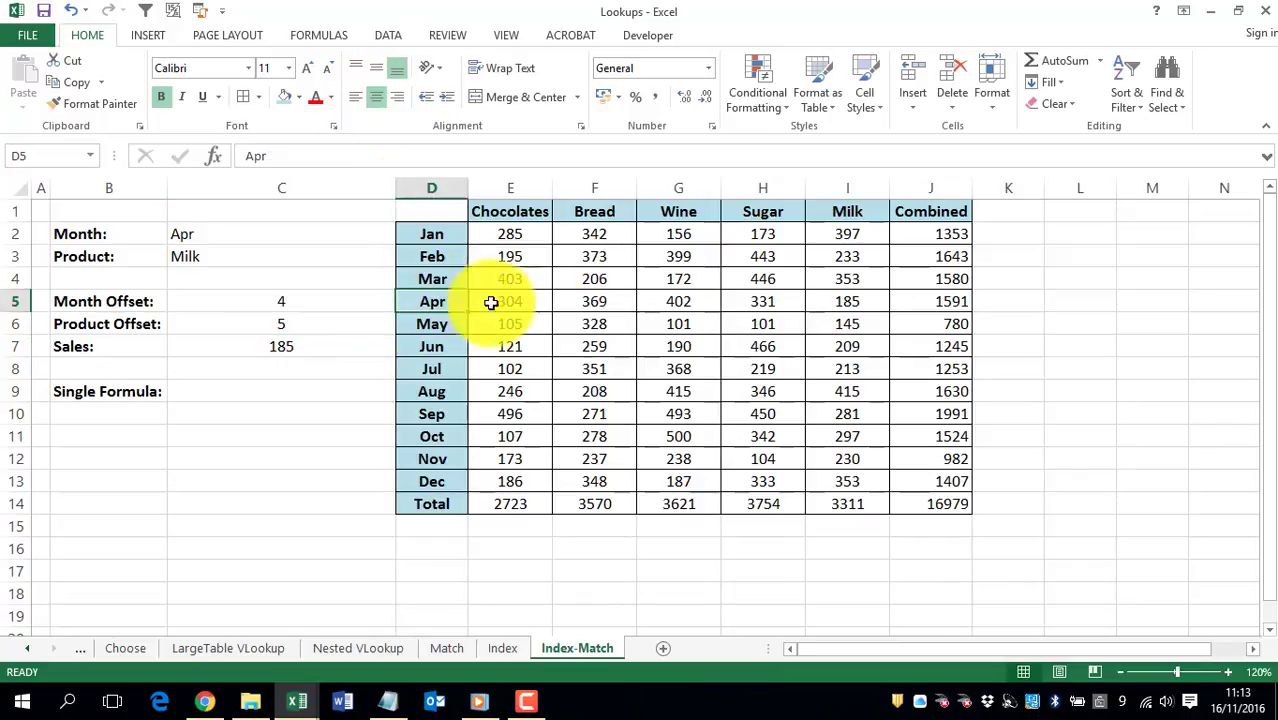
{"action": "left_click", "coordinate": [845, 303]}
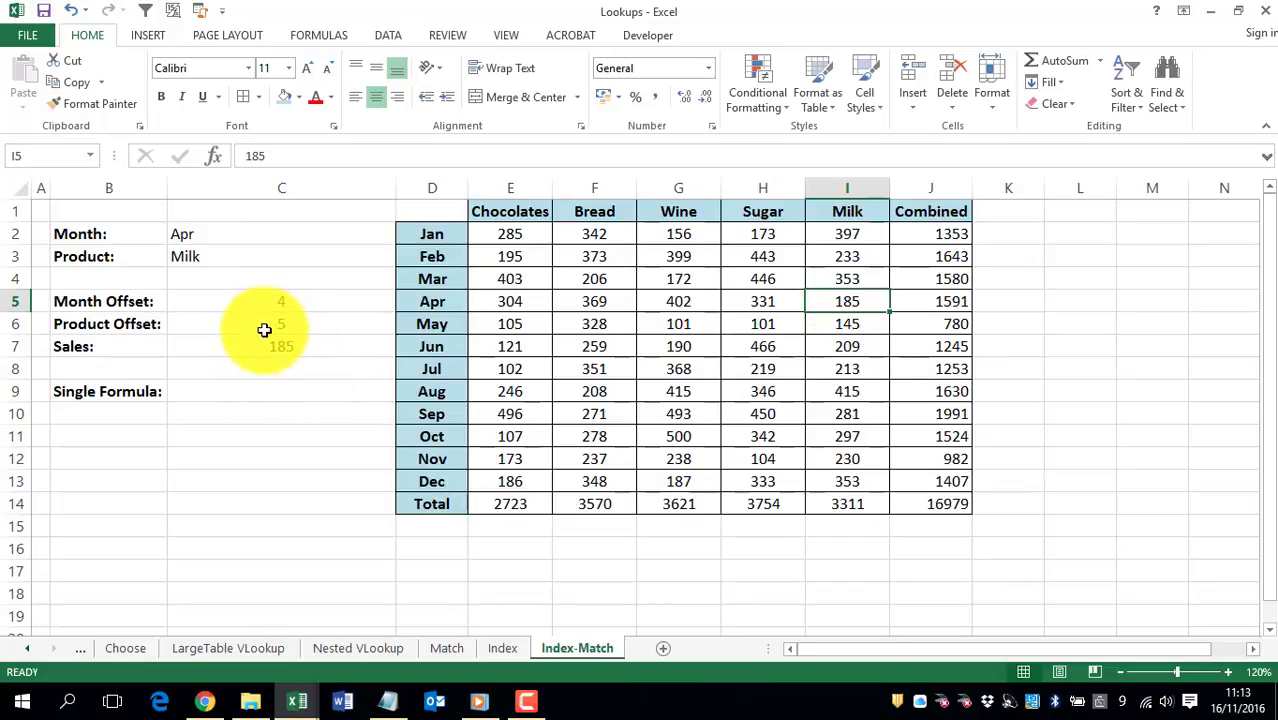
- Start an INDEX formula in the Single Formula cell C9 with the data range E2:J14 as its array
{"action": "left_click", "coordinate": [278, 390]}
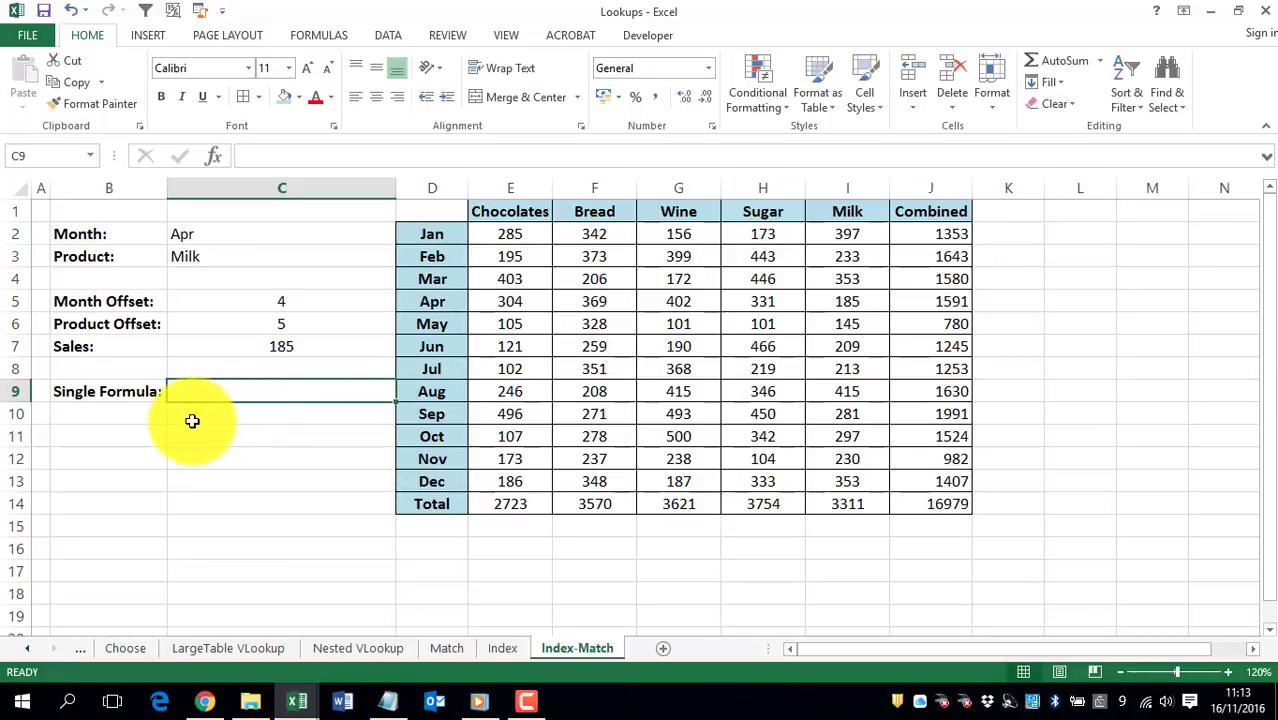
{"action": "type", "text": "=index"}
{"action": "key", "text": "Tab"}
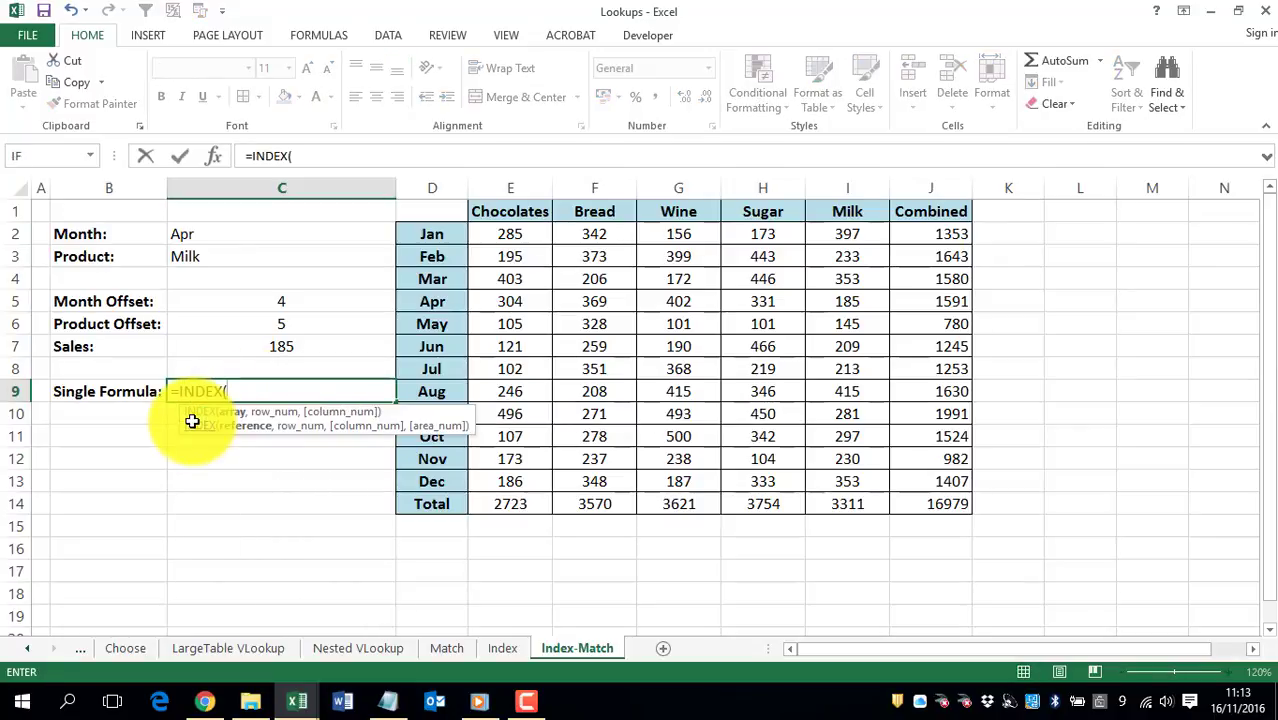
{"action": "left_click_drag", "start_coordinate": [510, 233], "coordinate": [958, 497]}
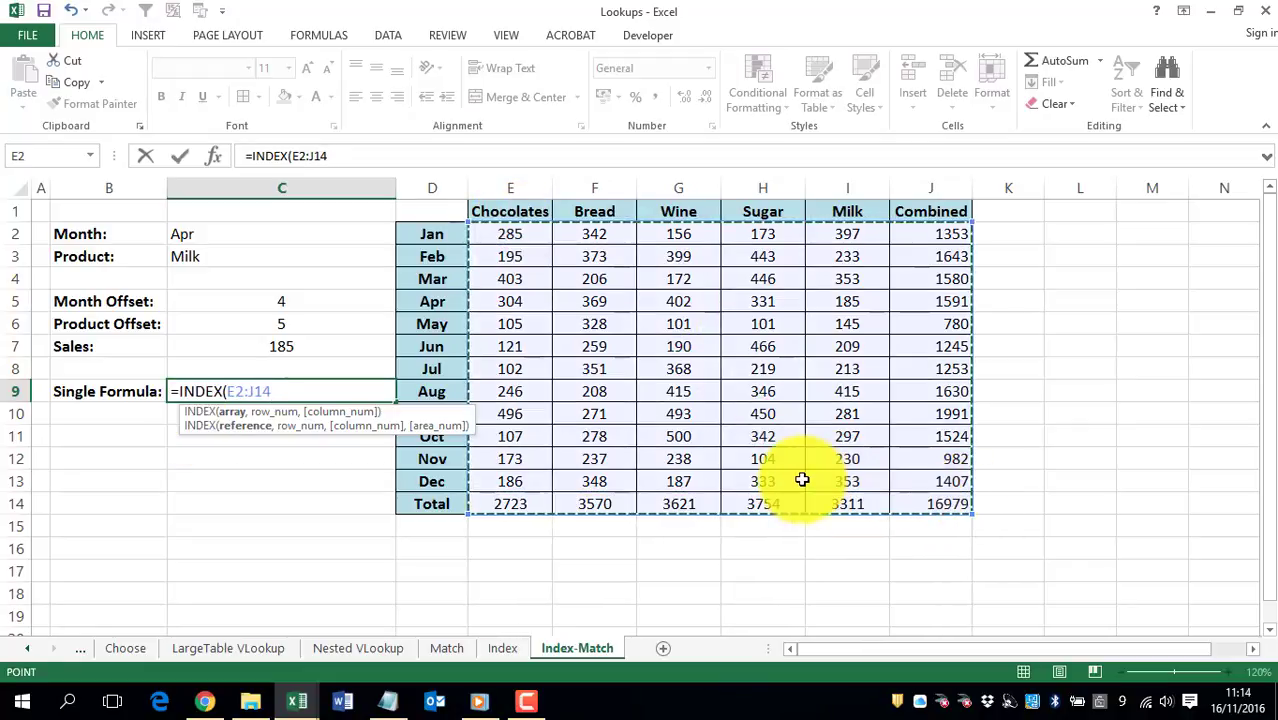
{"action": "type", "text": ","}
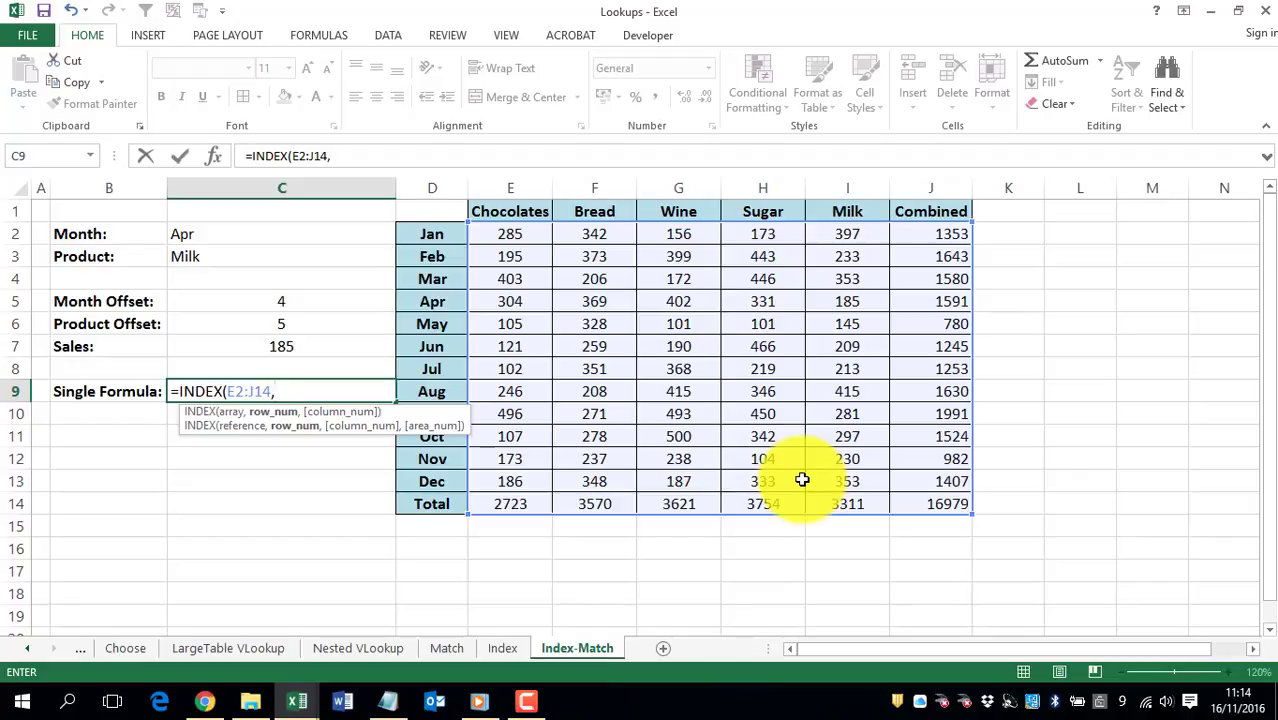
- Nest MATCH(C2,D2:D14,0) as the row number of the INDEX formula in C9, using exact match
{"action": "type", "text": "match"}
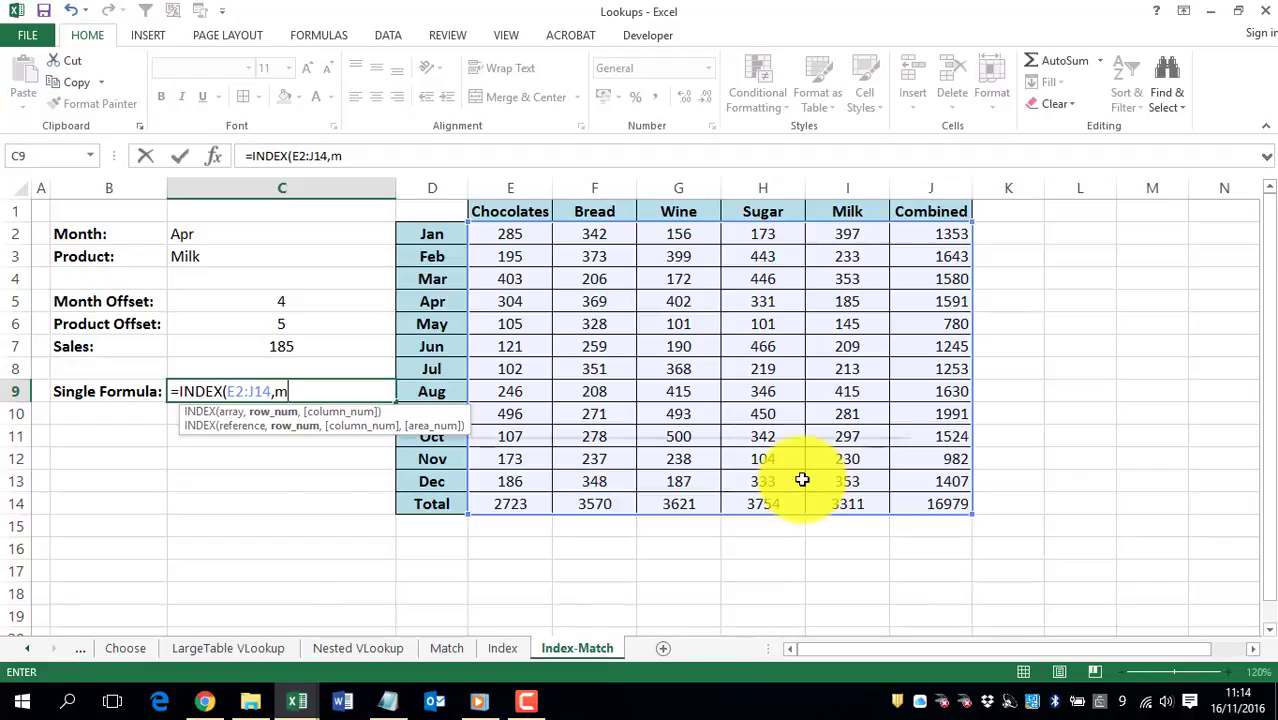
{"action": "key", "text": "Tab"}
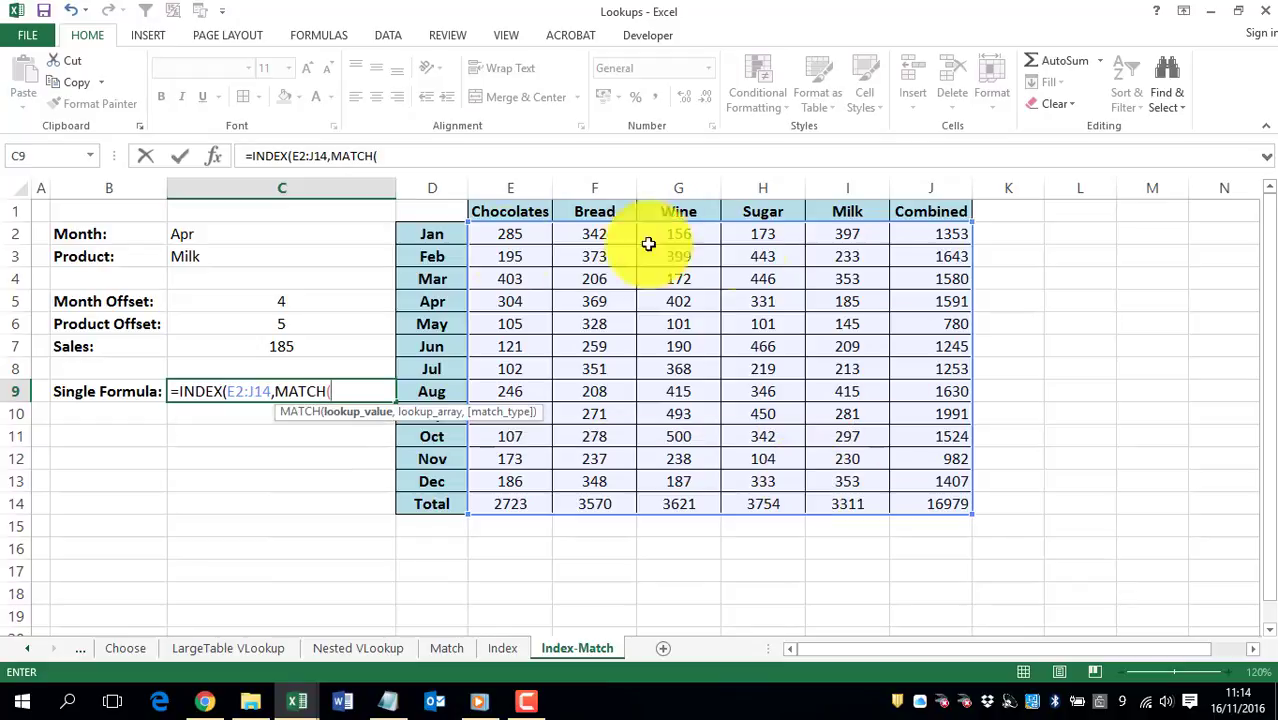
{"action": "left_click", "coordinate": [232, 229]}
{"action": "type", "text": ","}
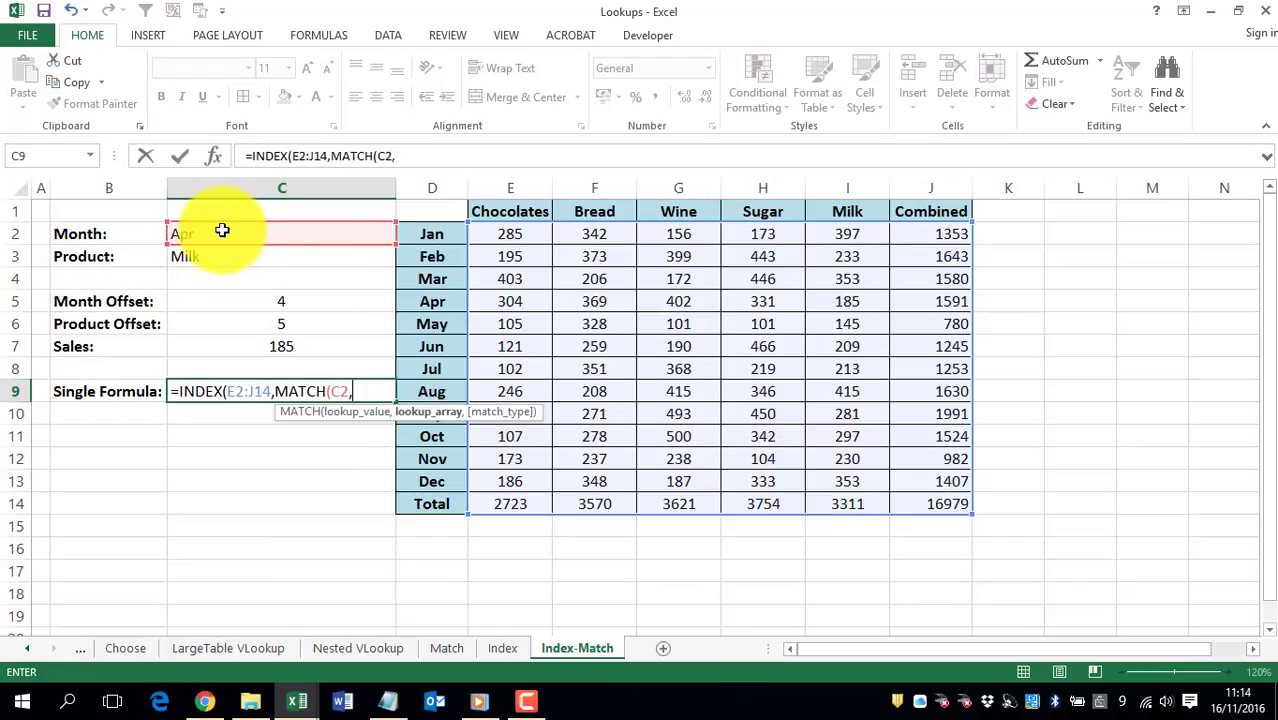
{"action": "left_click_drag", "start_coordinate": [428, 234], "coordinate": [428, 503]}
{"action": "type", "text": ","}
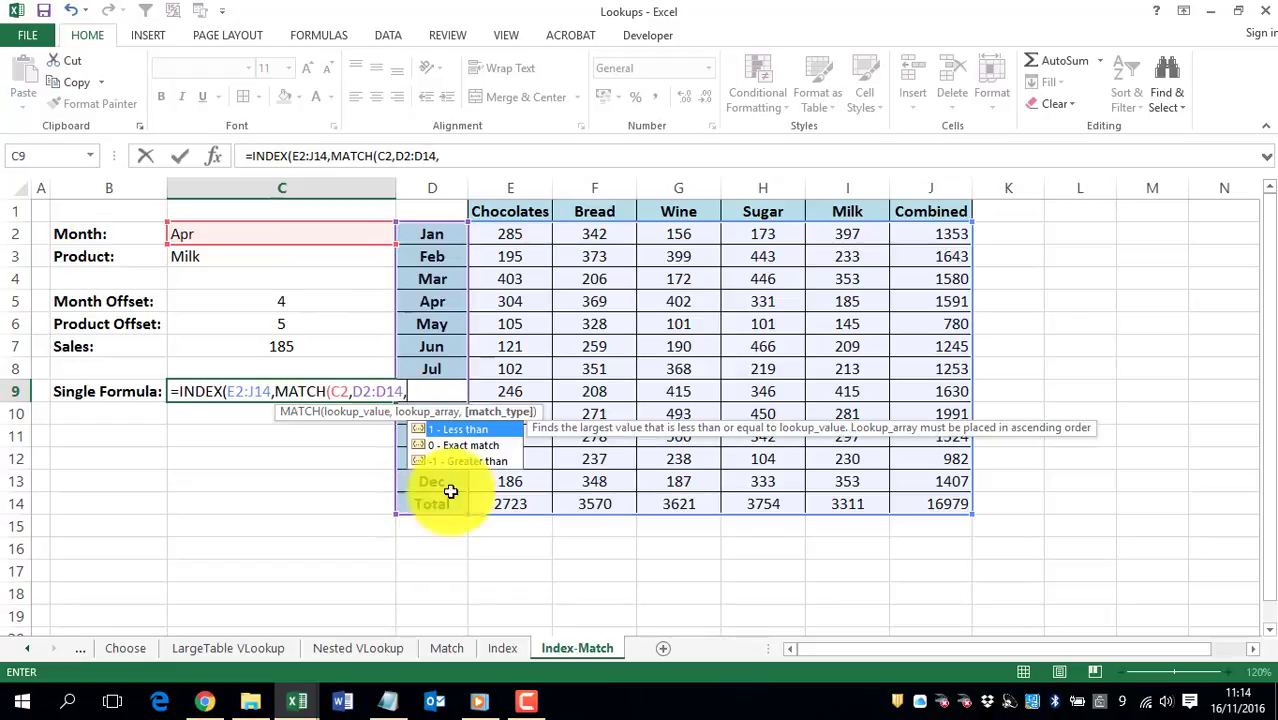
{"action": "double_click", "coordinate": [486, 445]}
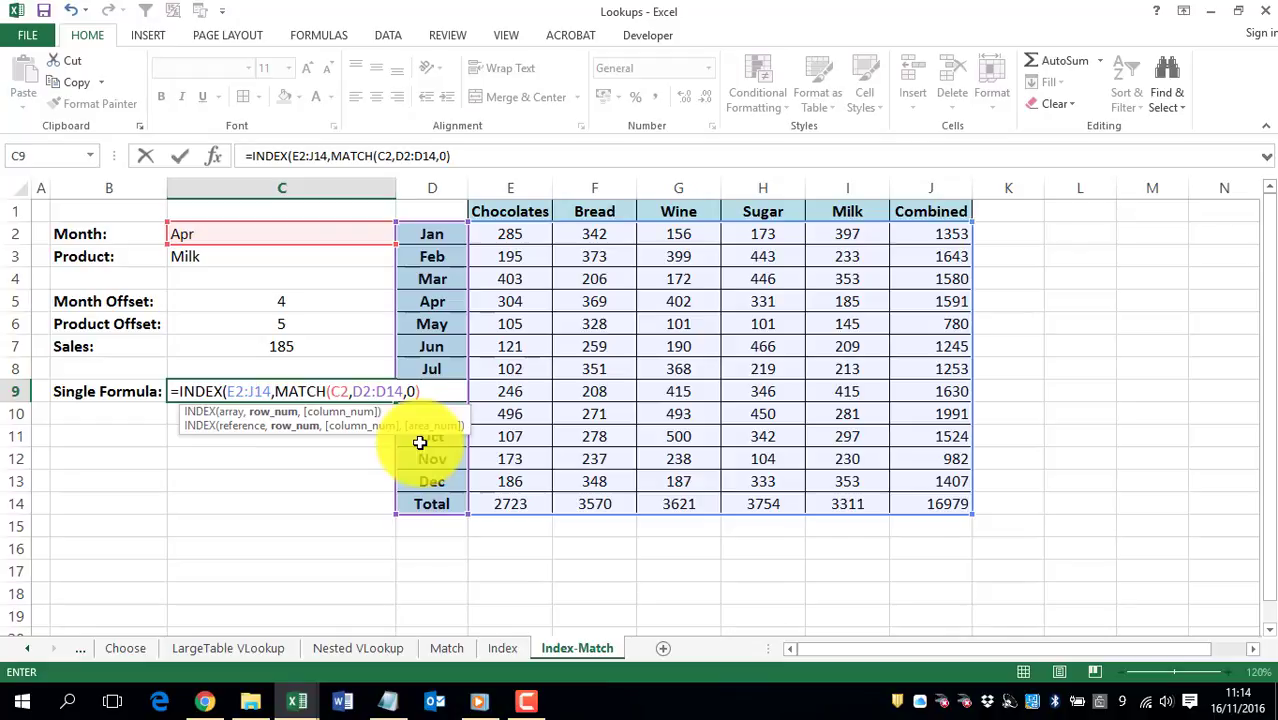
{"action": "type", "text": ","}
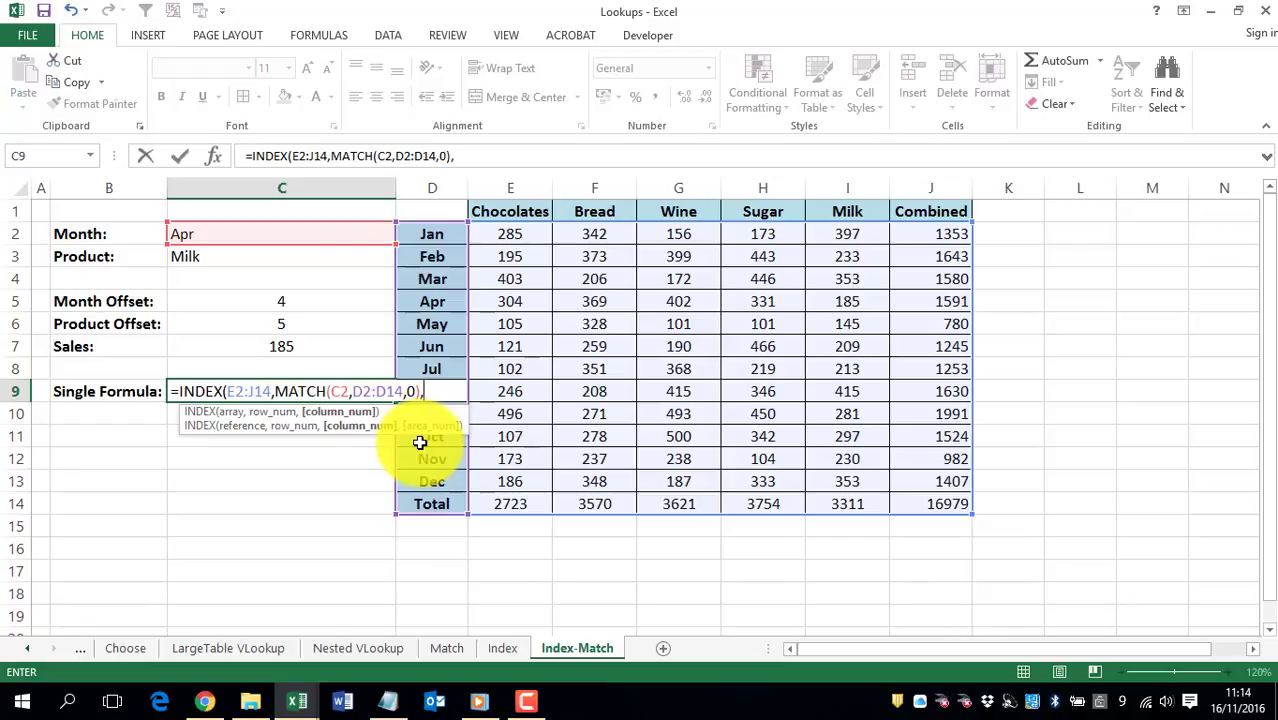
- Complete the C9 formula with MATCH(C3,E1:J1,0) as the column number and center its result horizontally
{"action": "type", "text": "matc"}
{"action": "key", "text": "Tab"}
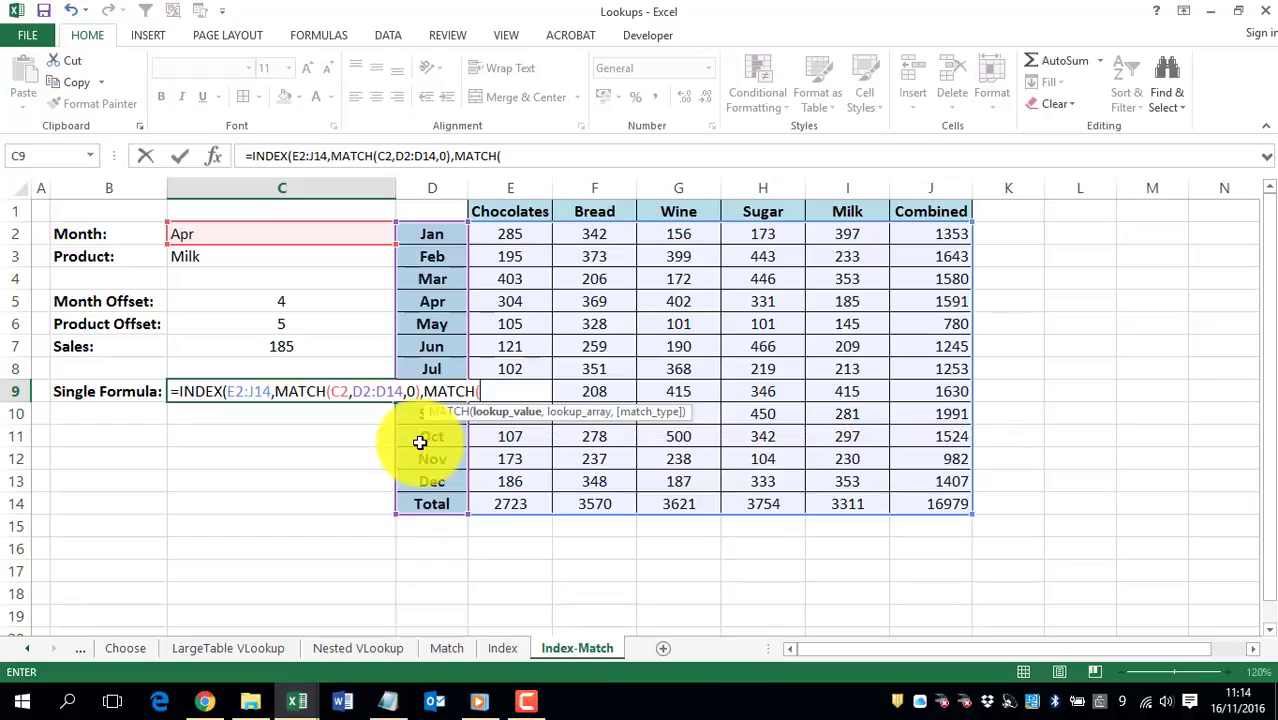
{"action": "left_click", "coordinate": [207, 256]}
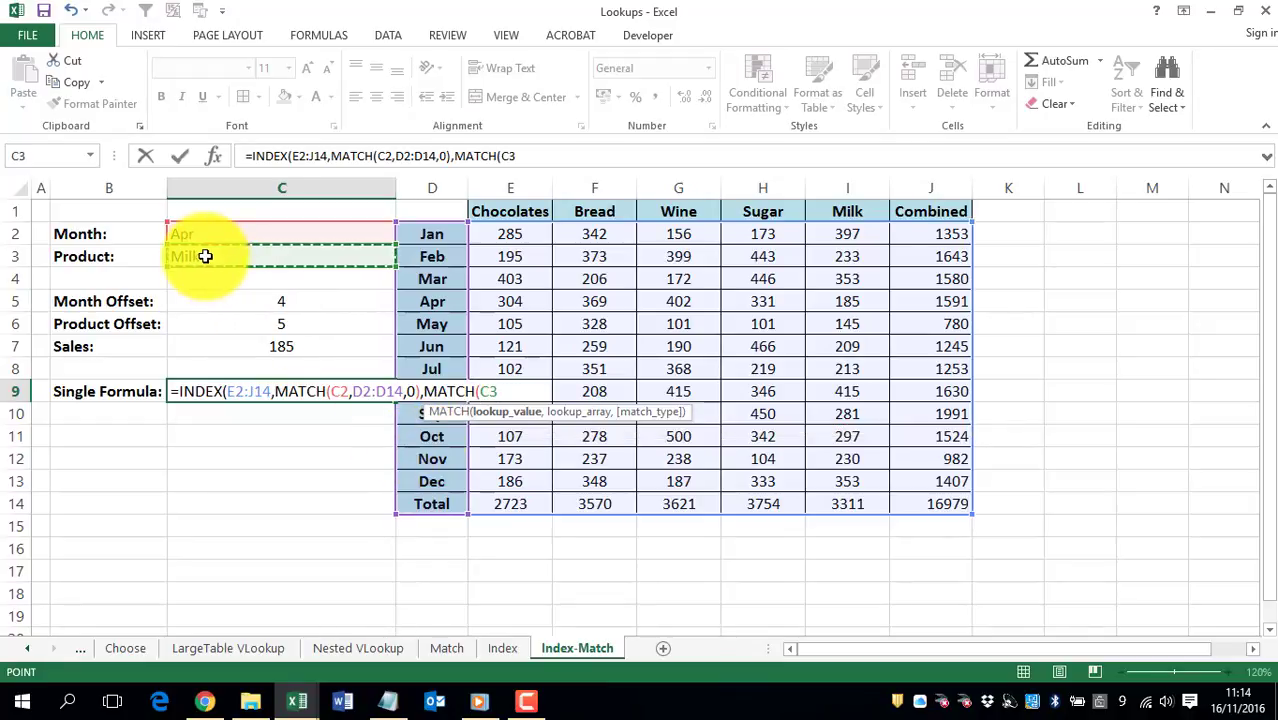
{"action": "type", "text": ","}
{"action": "left_click_drag", "start_coordinate": [508, 211], "coordinate": [919, 209]}
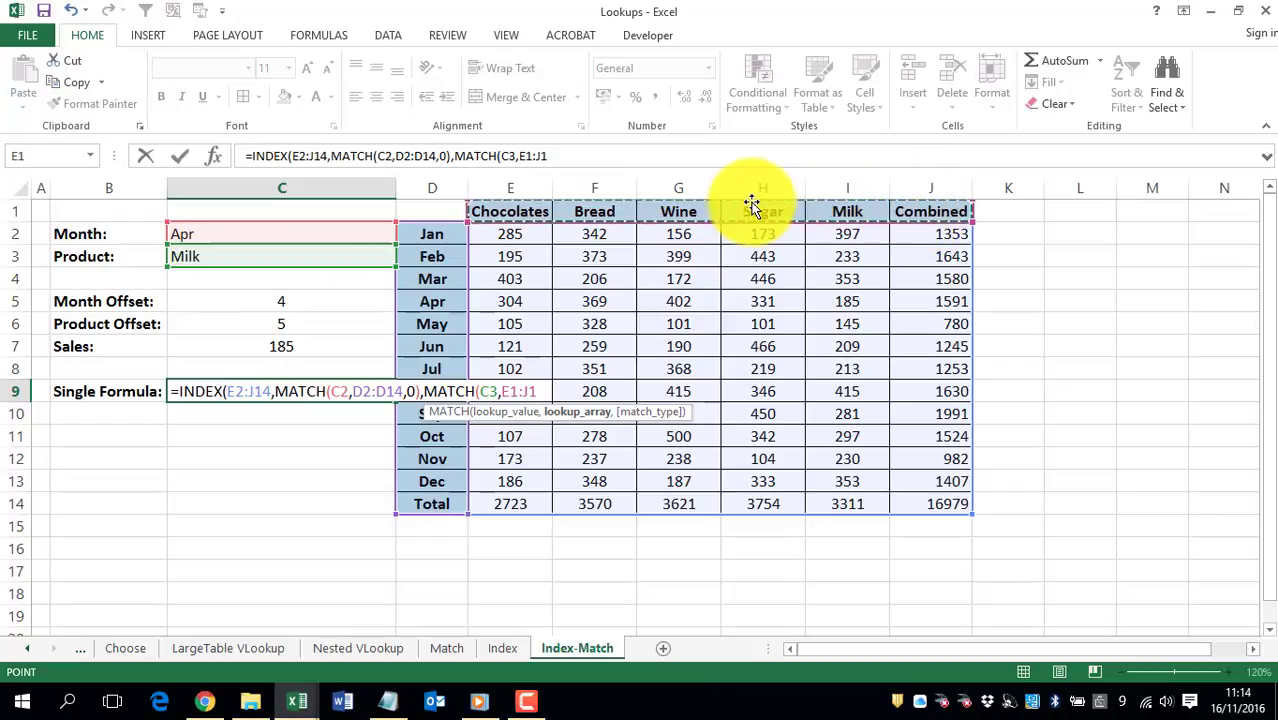
{"action": "type", "text": ","}
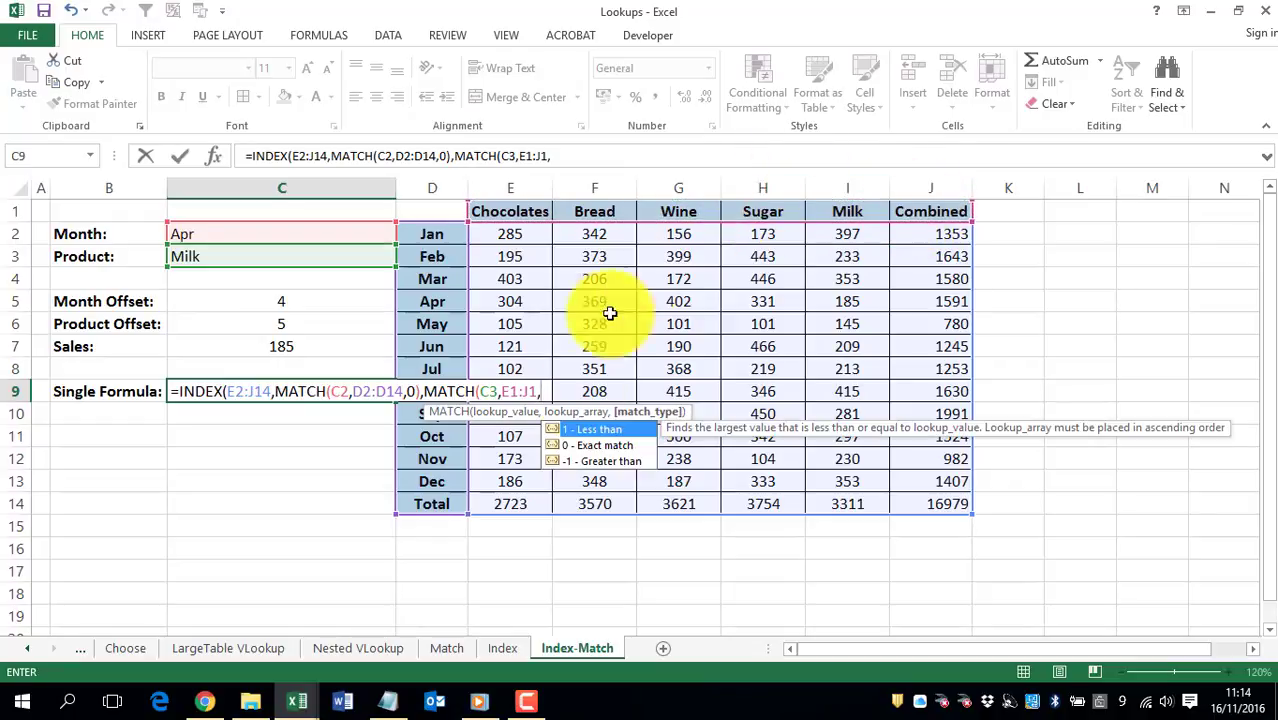
{"action": "double_click", "coordinate": [593, 447]}
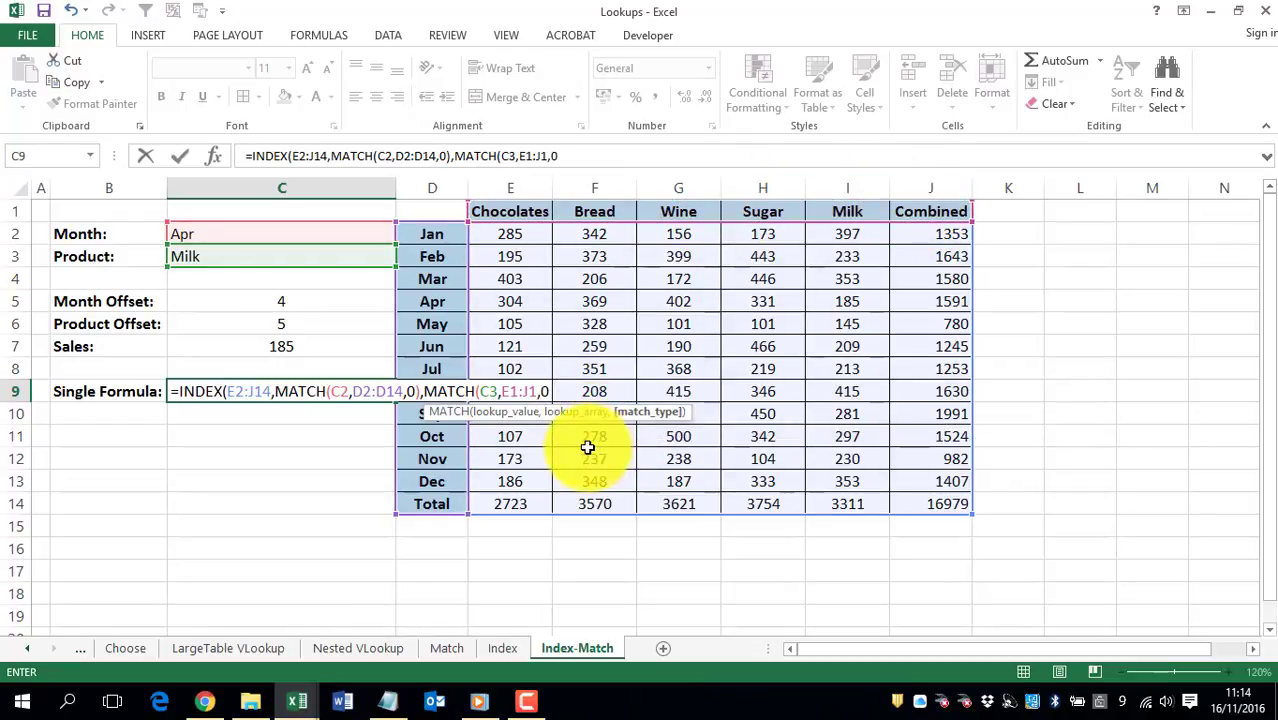
{"action": "type", "text": ")"}
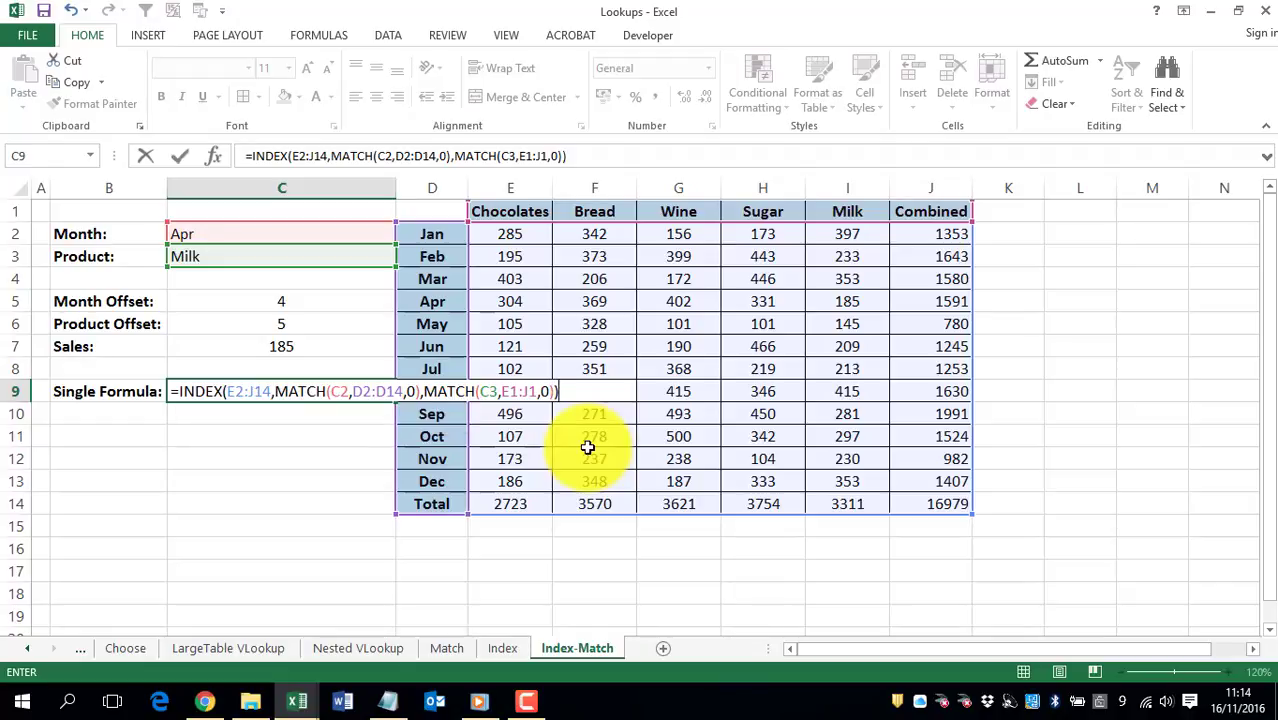
{"action": "key", "text": "Return"}
{"action": "key", "text": "Up"}
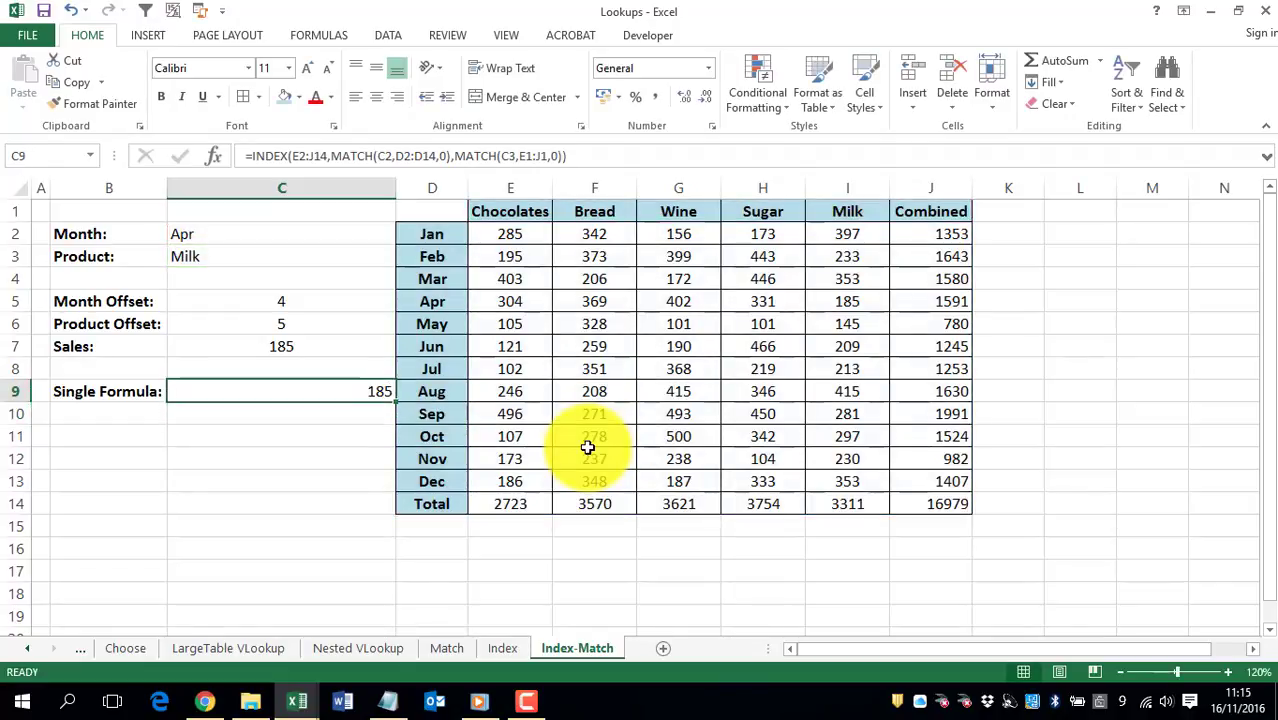
{"action": "left_click", "coordinate": [376, 98]}
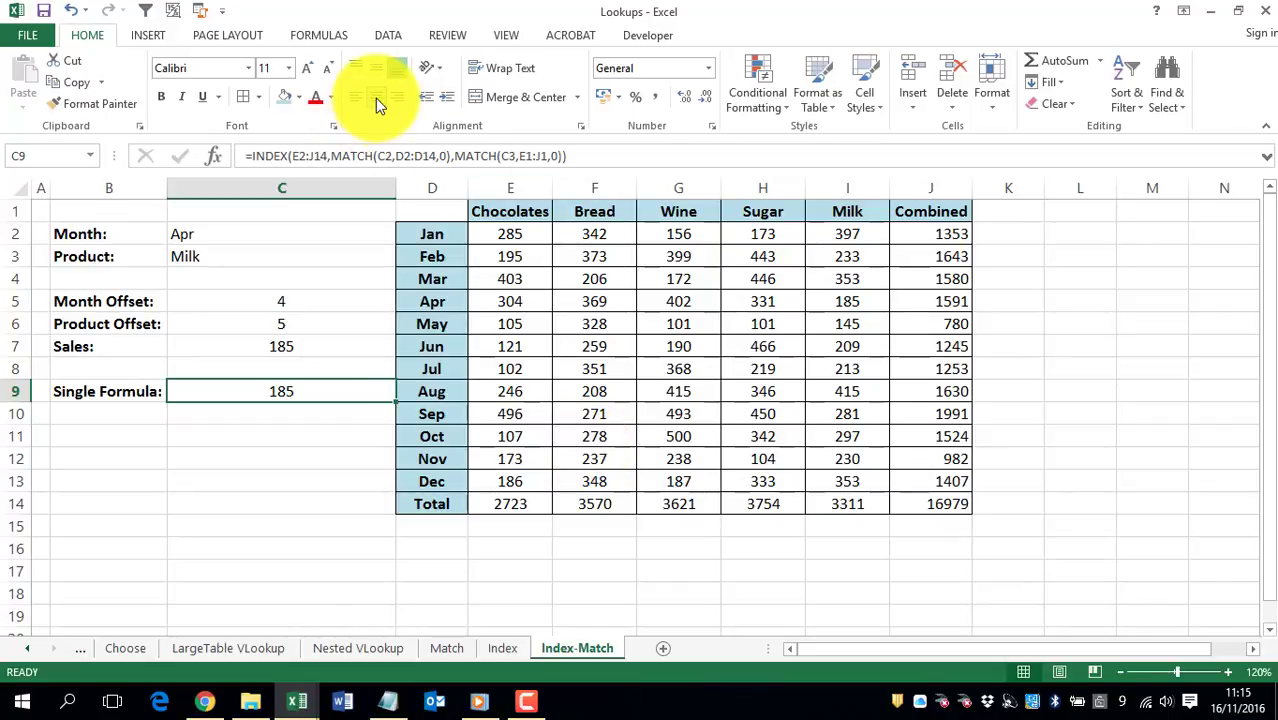
- Clear the month offset, product offset and sales helper cells B5:C7 and check the single formula in C9
{"action": "left_click_drag", "start_coordinate": [130, 301], "coordinate": [255, 346]}
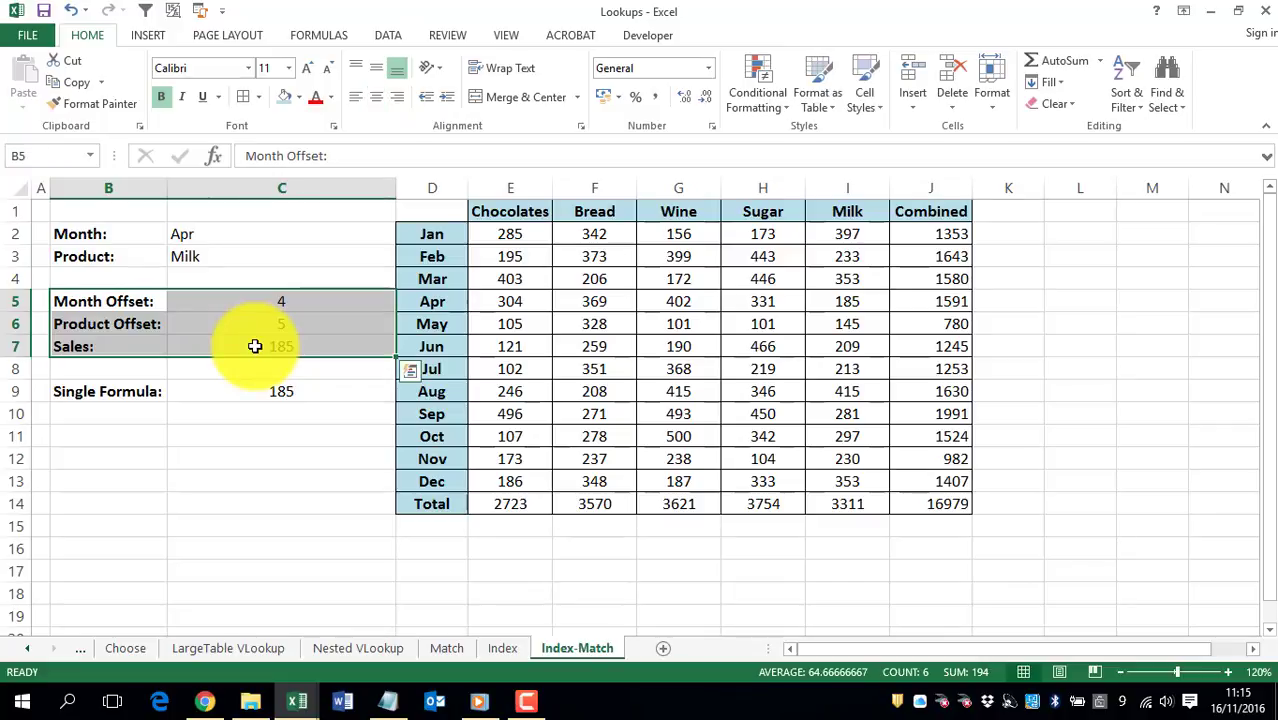
{"action": "key", "text": "Delete"}
{"action": "left_click", "coordinate": [257, 391]}
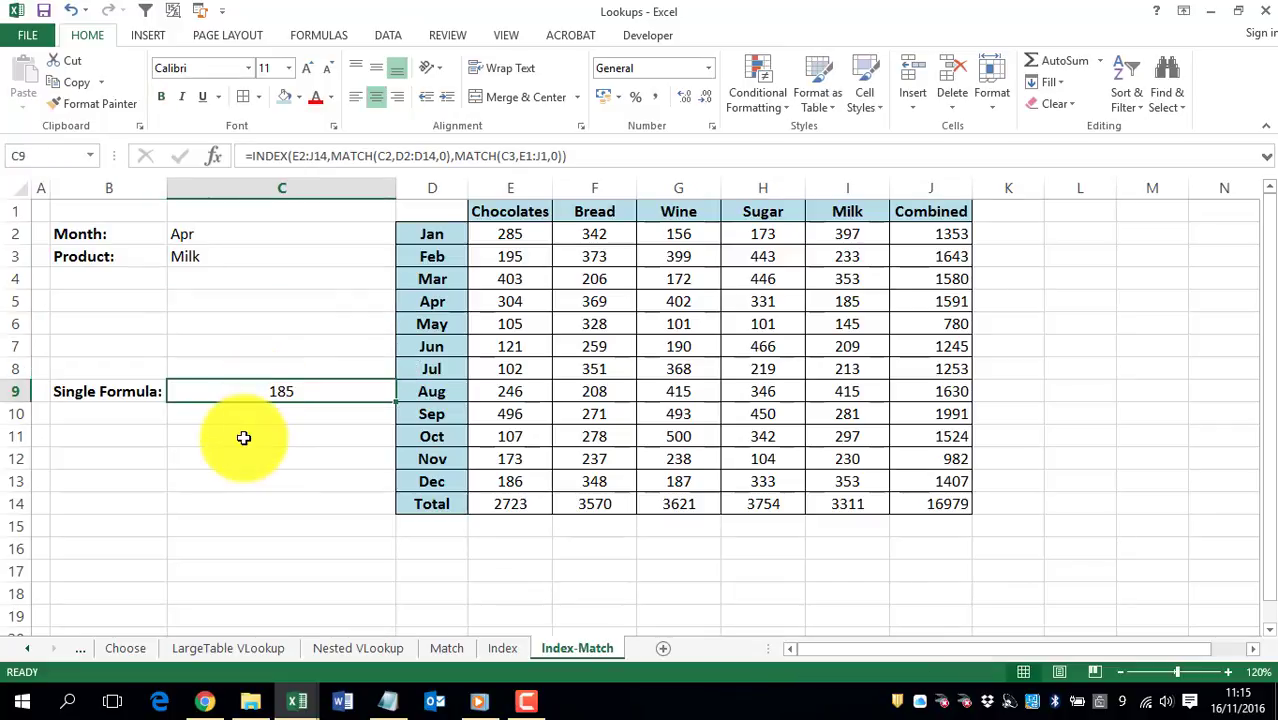
- Set the month in C2 to Sep and the product in C3 to Wine, and check C9 against the table
{"action": "left_click", "coordinate": [242, 234]}
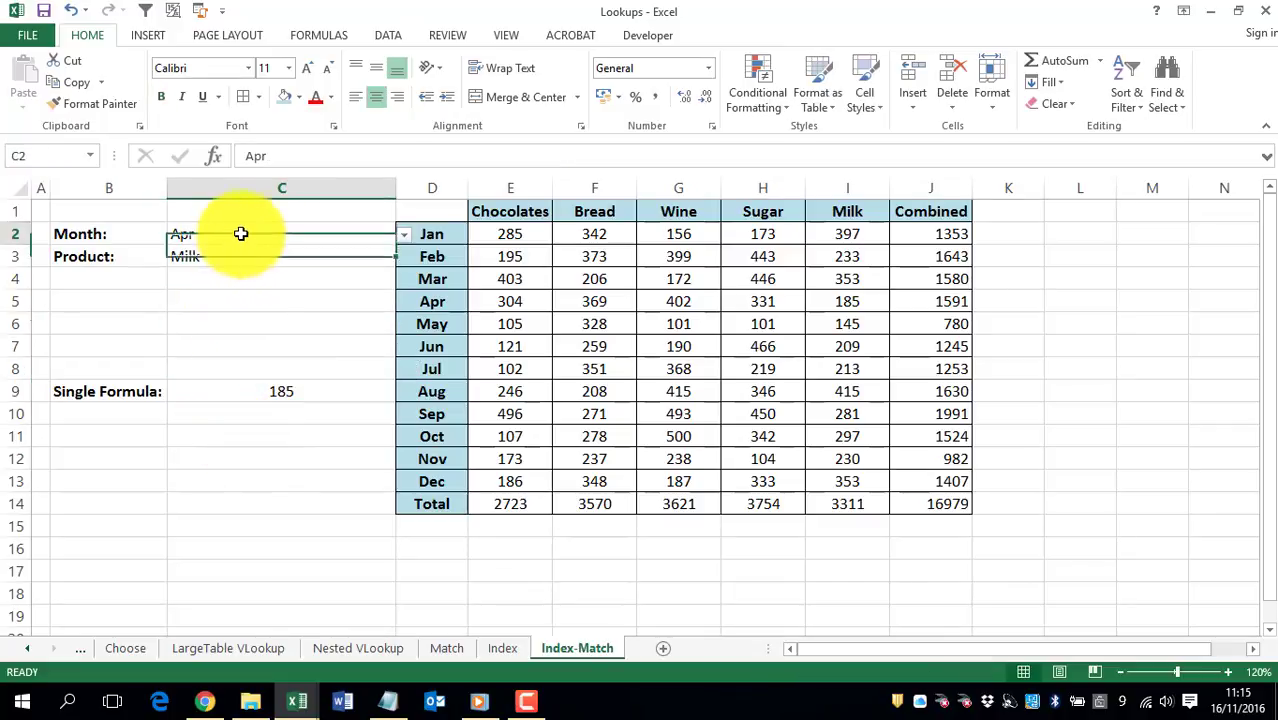
{"action": "left_click", "coordinate": [402, 236]}
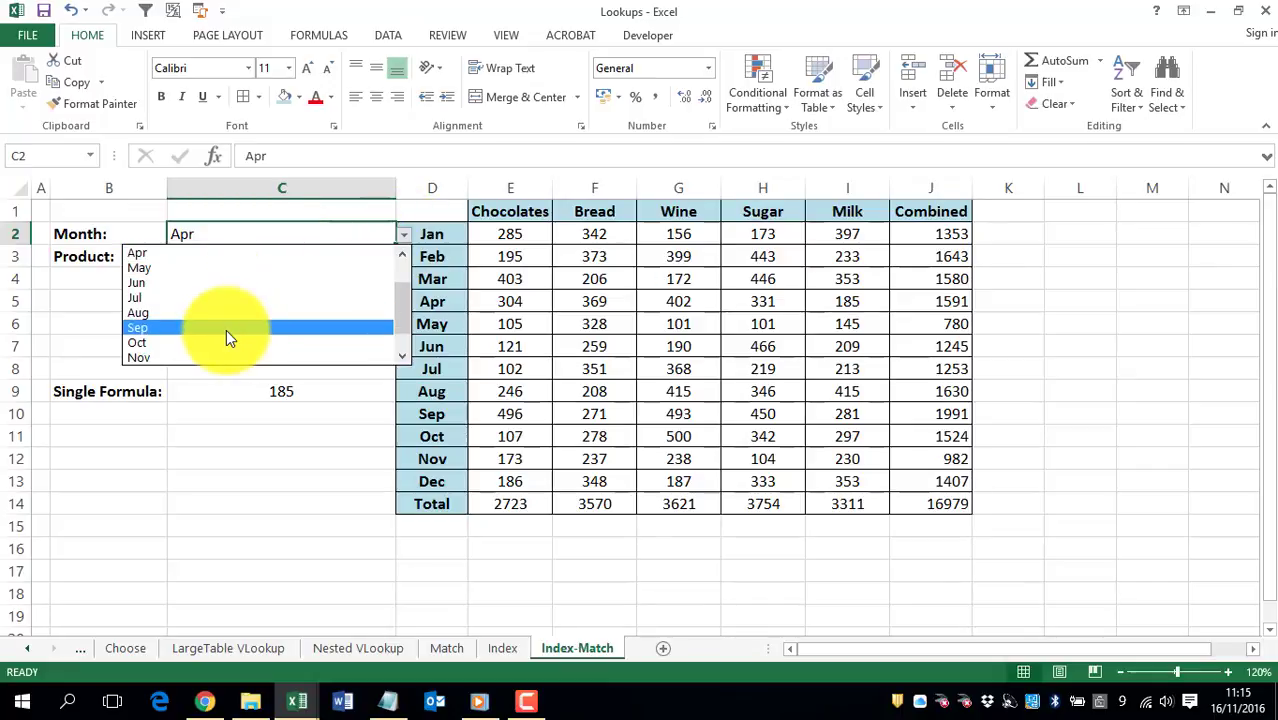
{"action": "left_click", "coordinate": [226, 329]}
{"action": "left_click", "coordinate": [375, 257]}
{"action": "left_click", "coordinate": [404, 257]}
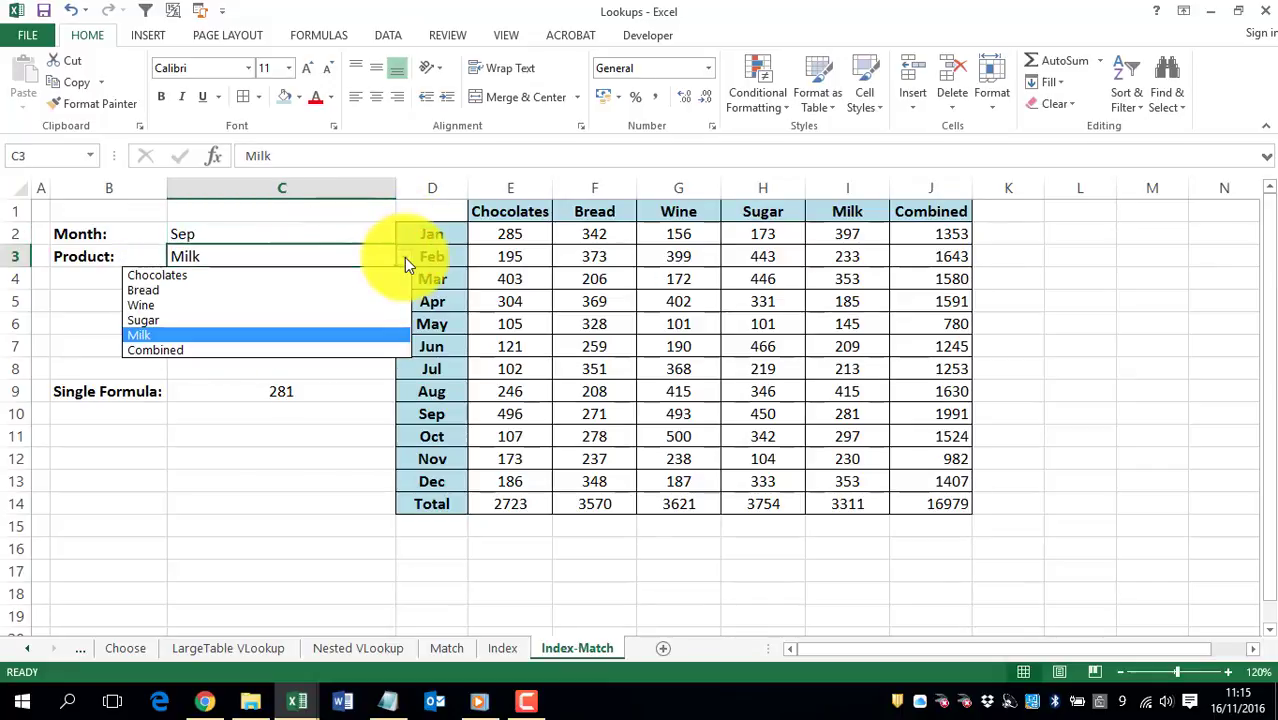
{"action": "left_click", "coordinate": [267, 306]}
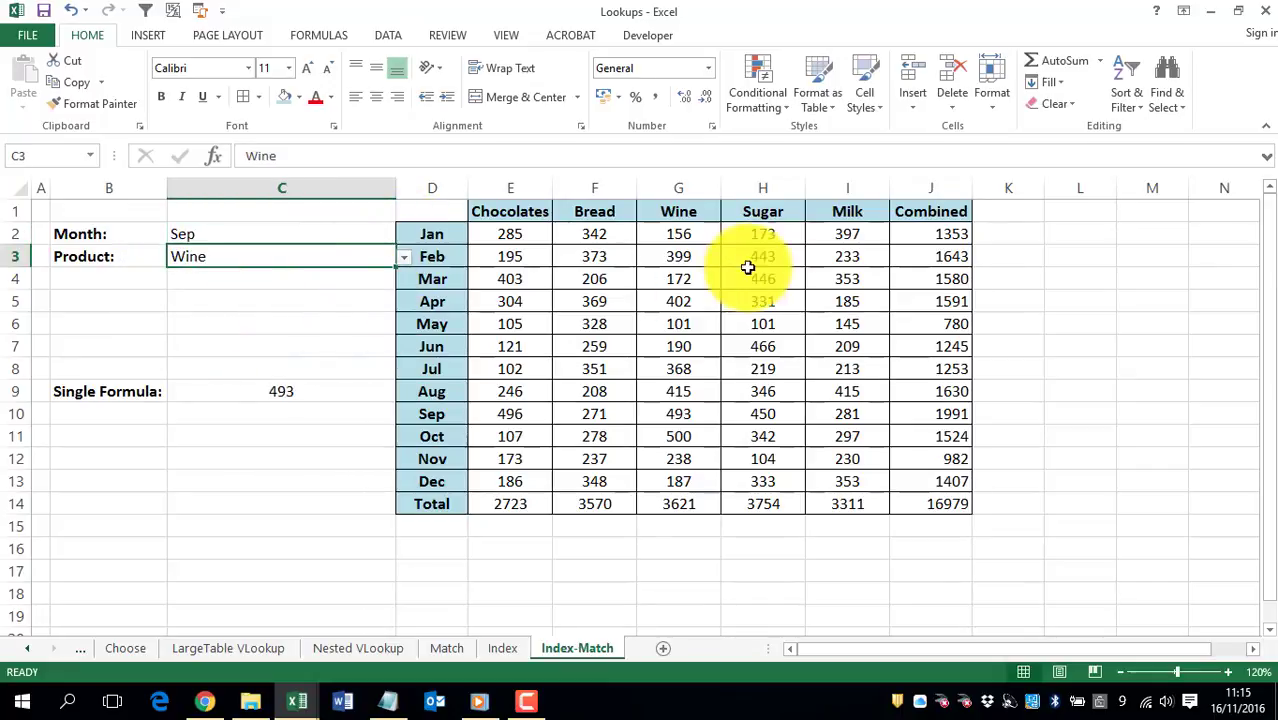
{"action": "left_click", "coordinate": [682, 412]}
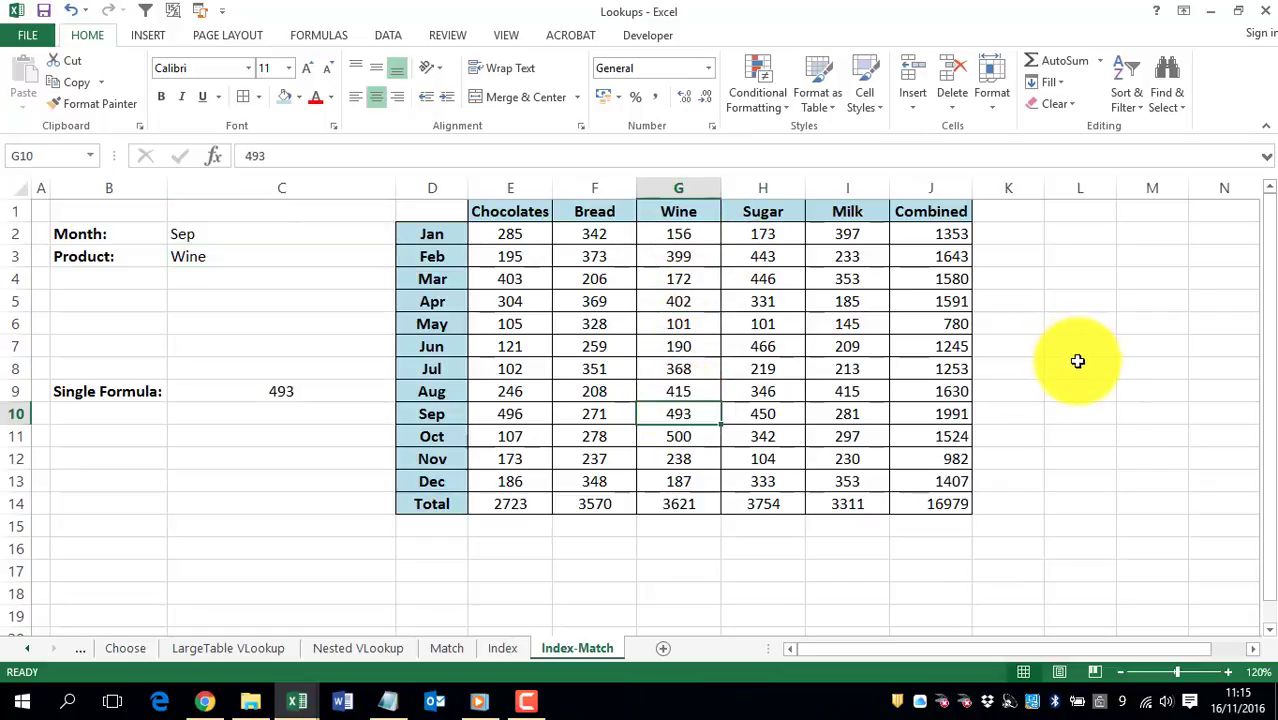
{"action": "left_click", "coordinate": [1007, 208]}
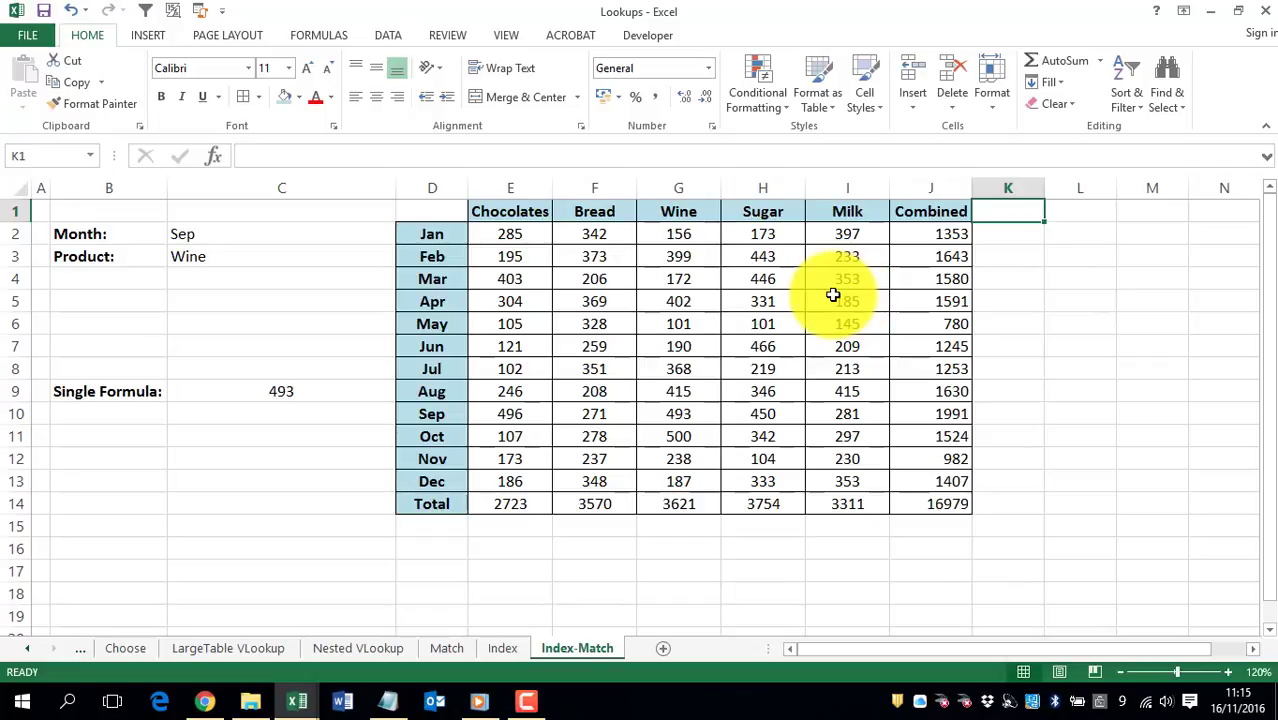